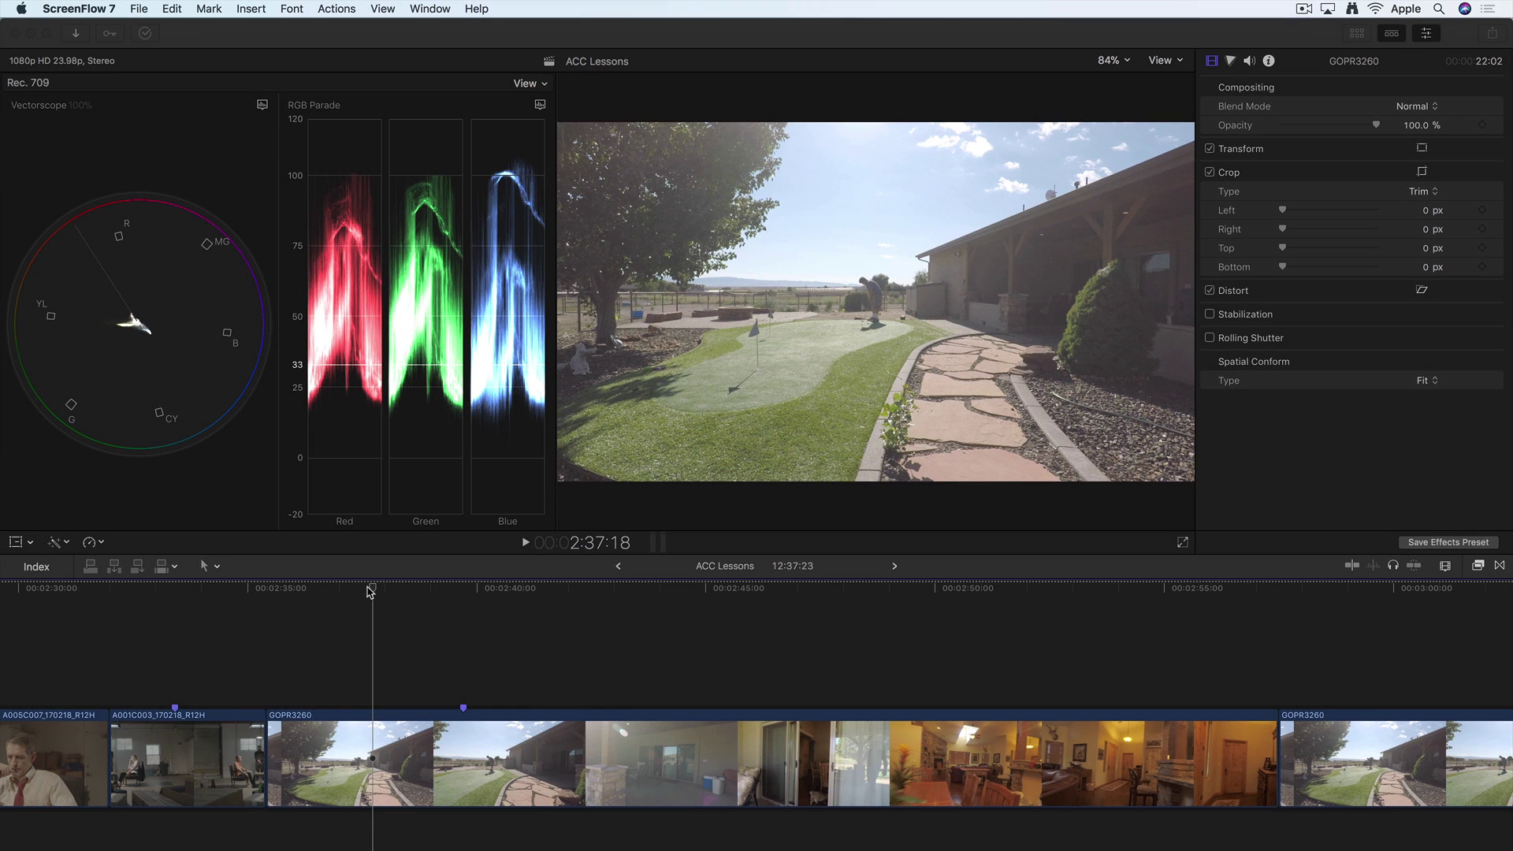
# Step: Play GOPR3260 from its start at faster speed, then stop playback
pyautogui.click(371, 591)
pyautogui.click(274, 589)
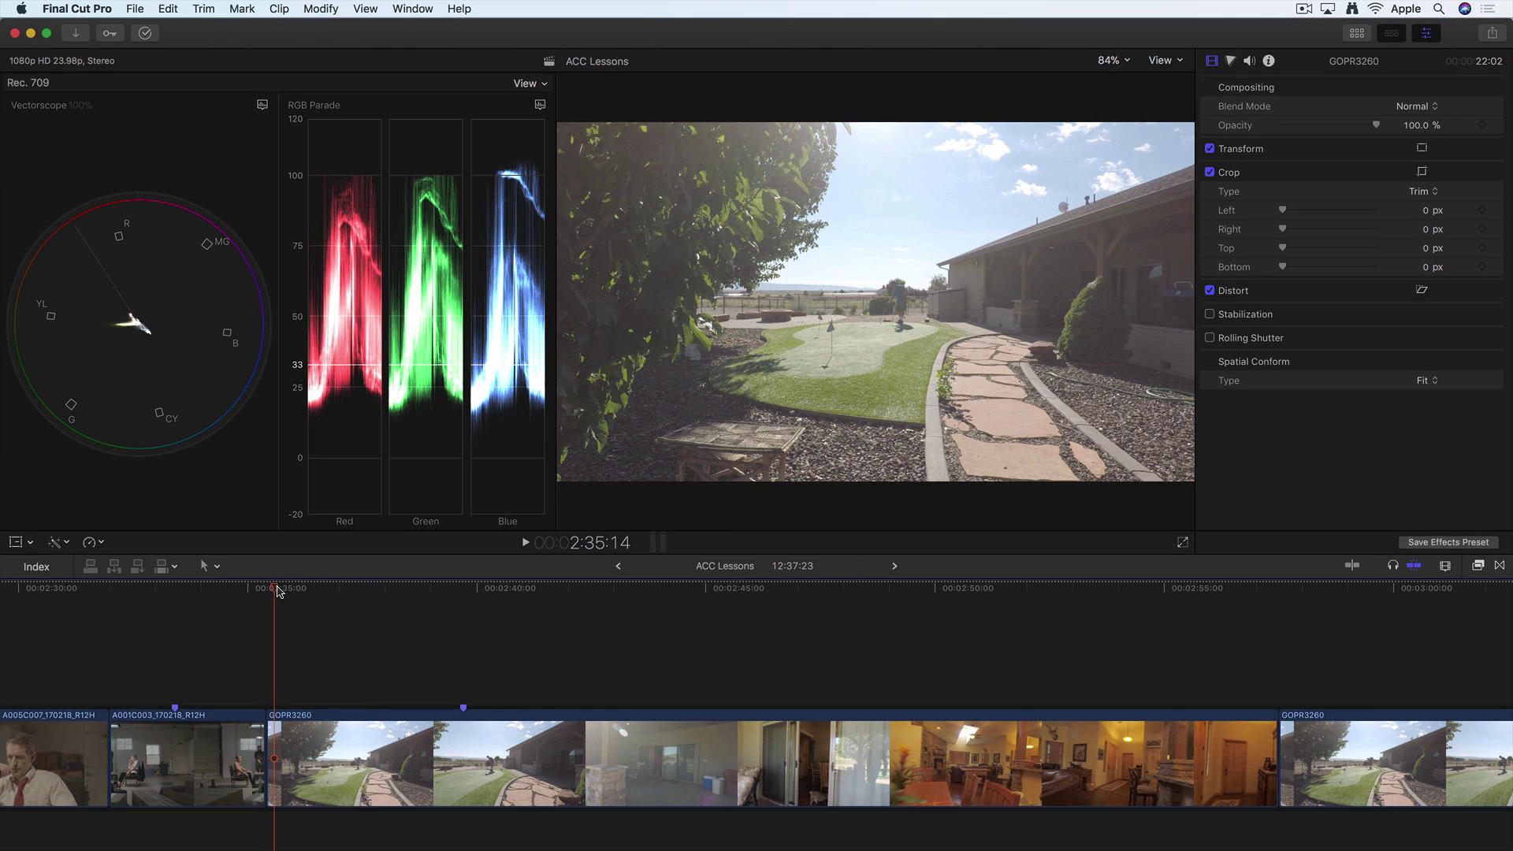
pyautogui.press('space')
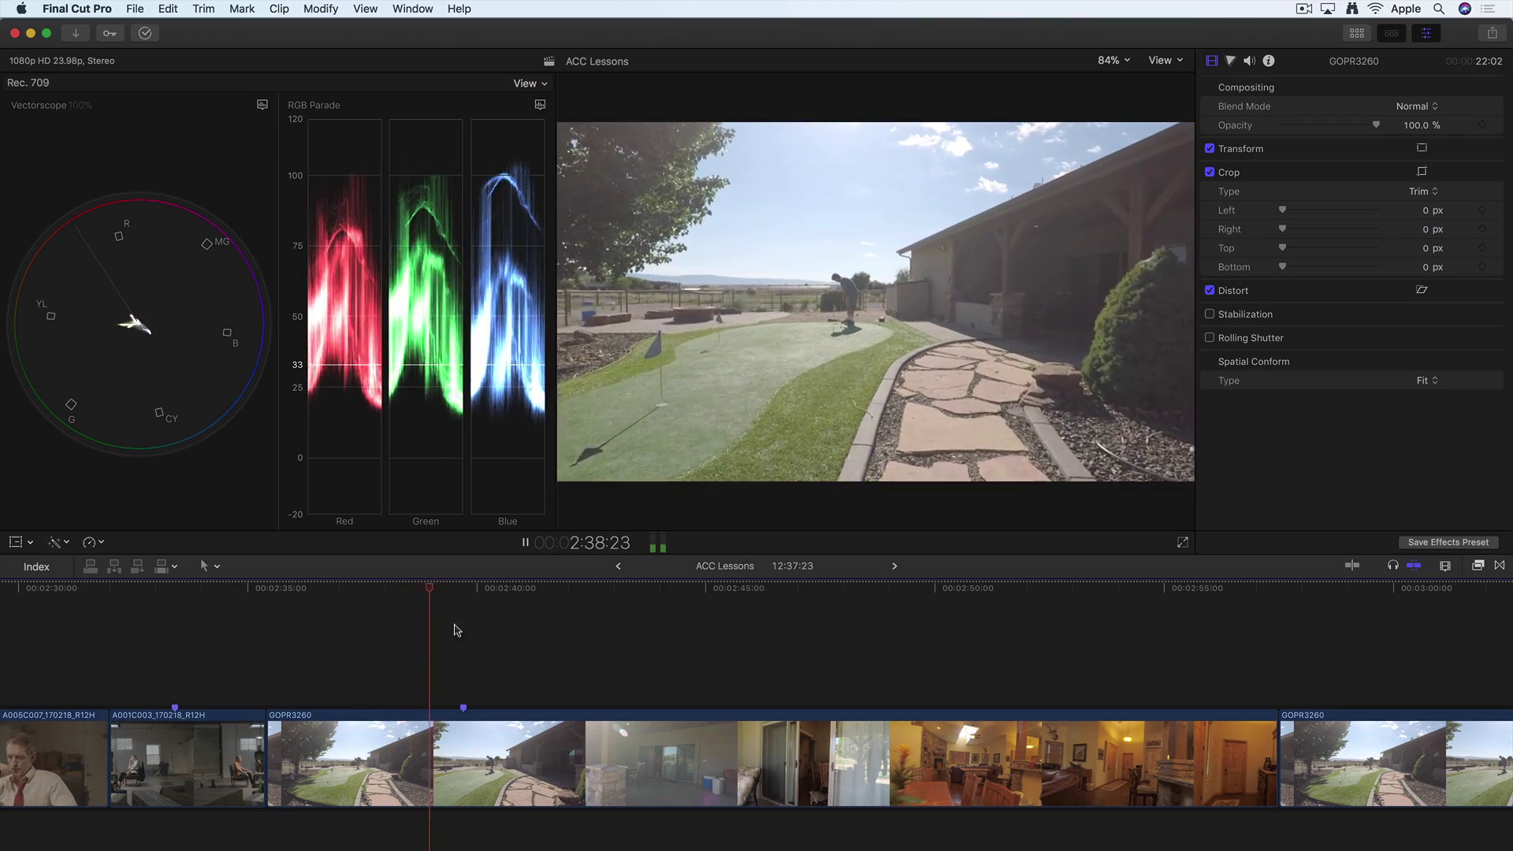
pyautogui.press('l')
pyautogui.press('l')
pyautogui.press('k')
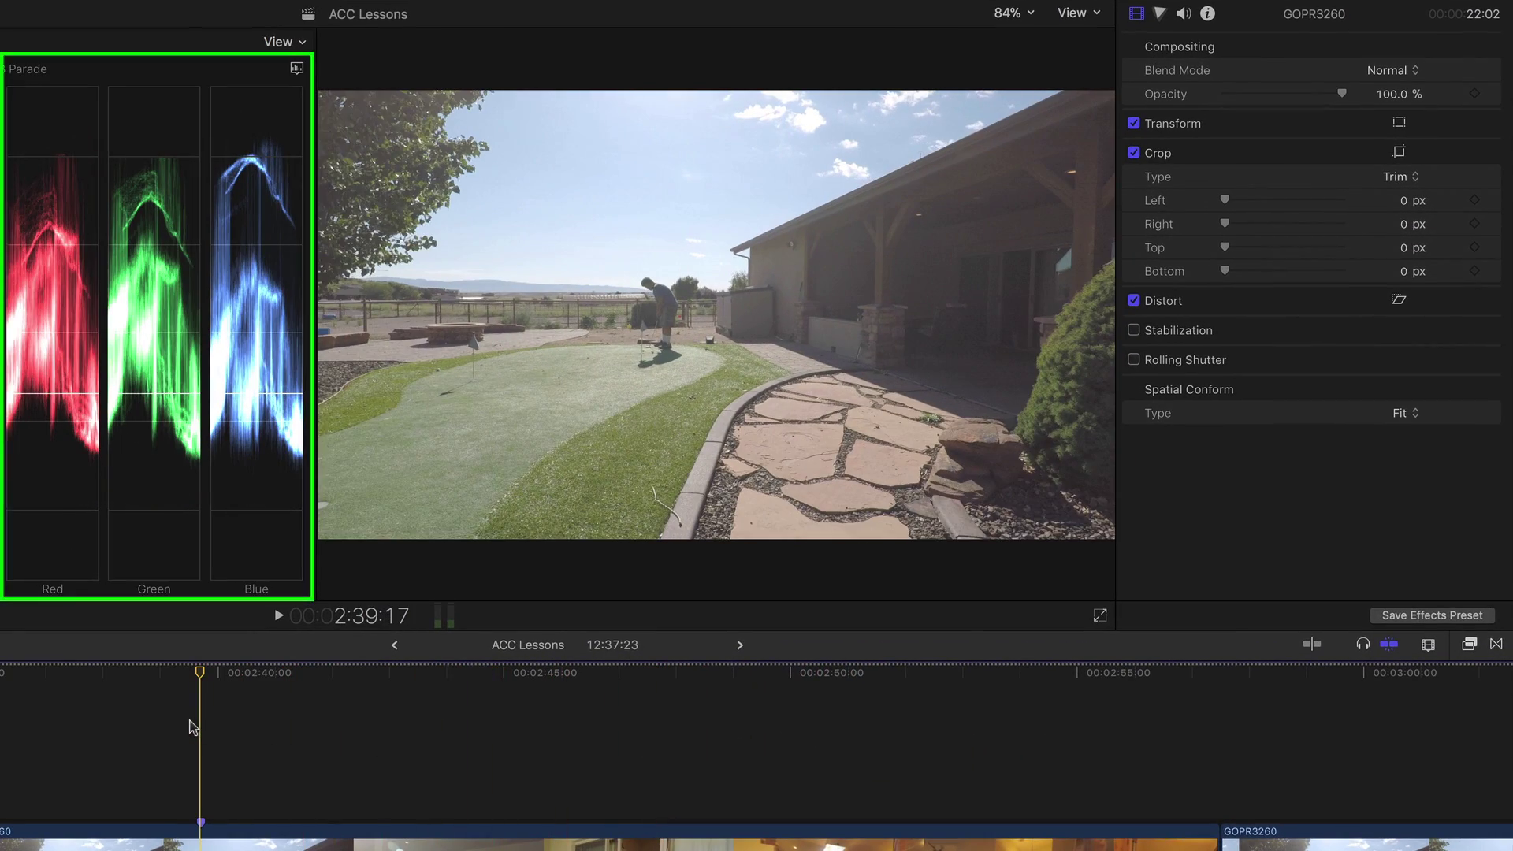
# Step: Scroll the timeline to preview the indoor section, then return to the 00:02:39:17 marker
pyautogui.hscroll(1, 193, 727)
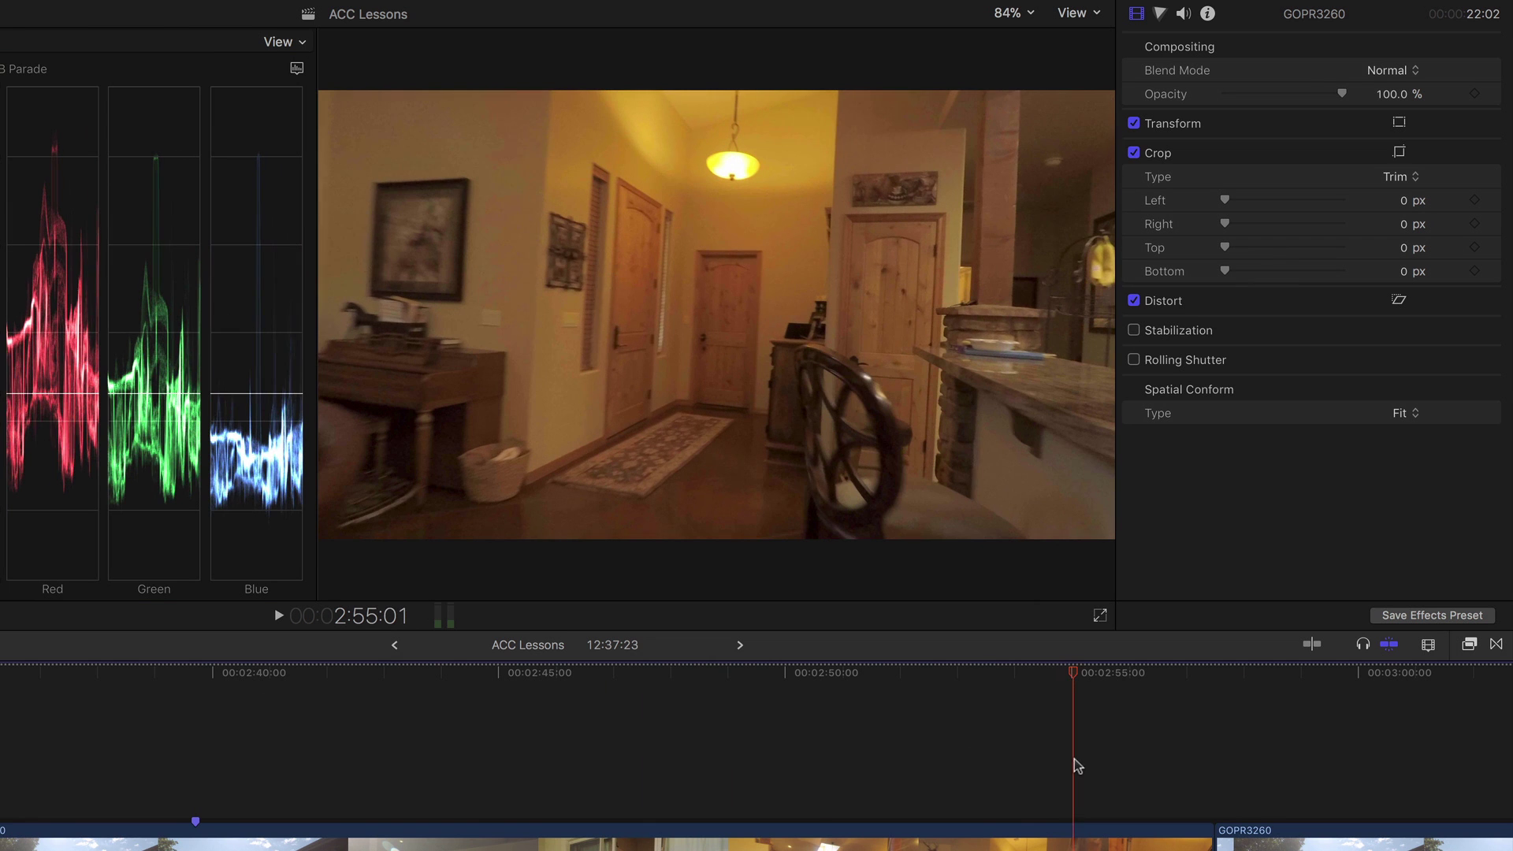
pyautogui.scroll(1, 1075, 759)
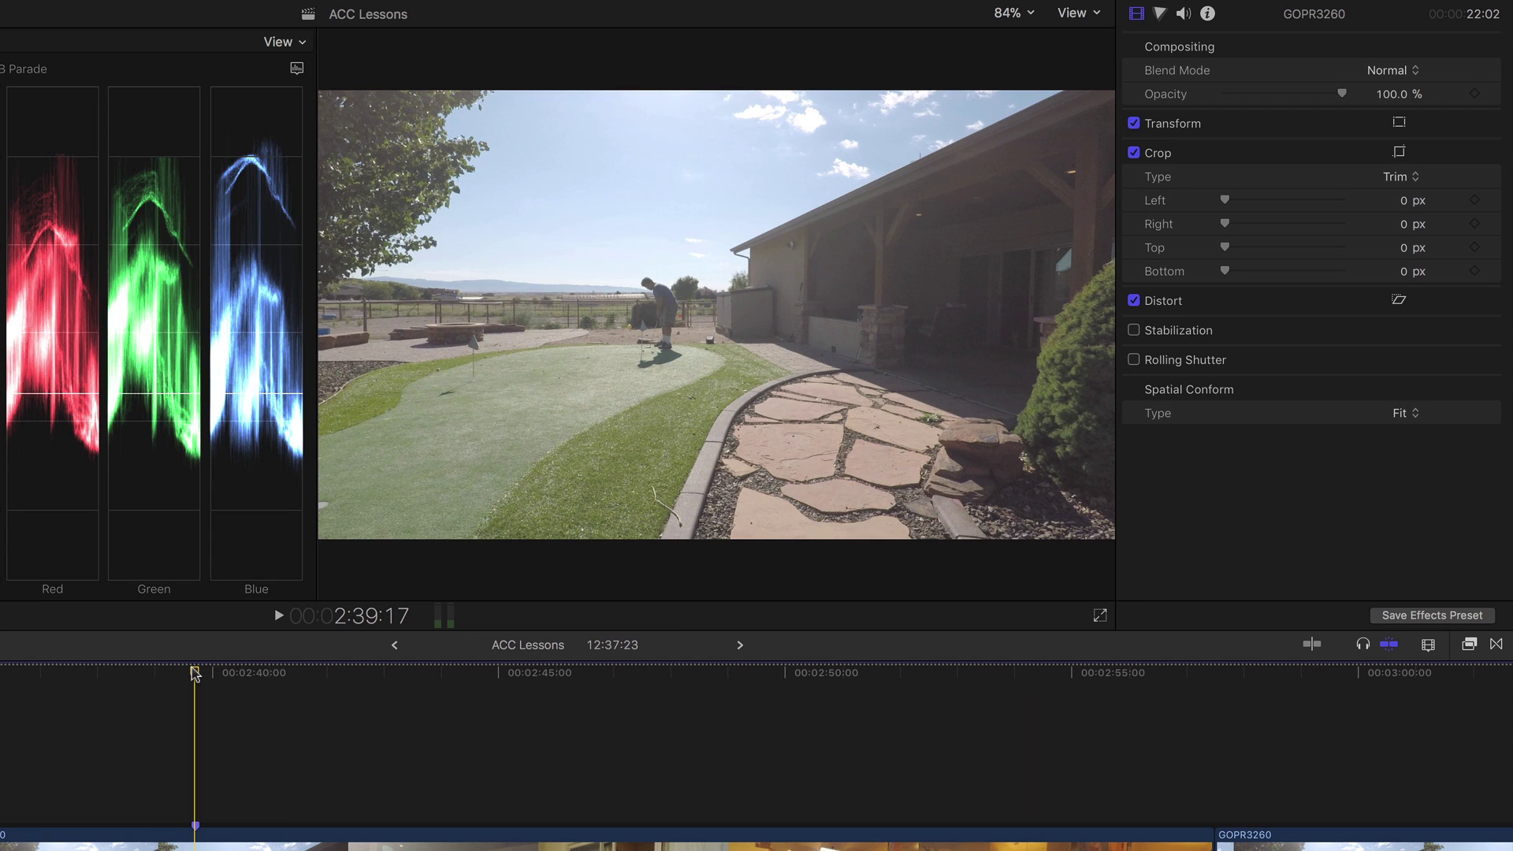
# Step: In the Color inspector, darken the Shadows and warm the Highlights, then scrub ahead to 00:02:41:04
pyautogui.press('super+6')
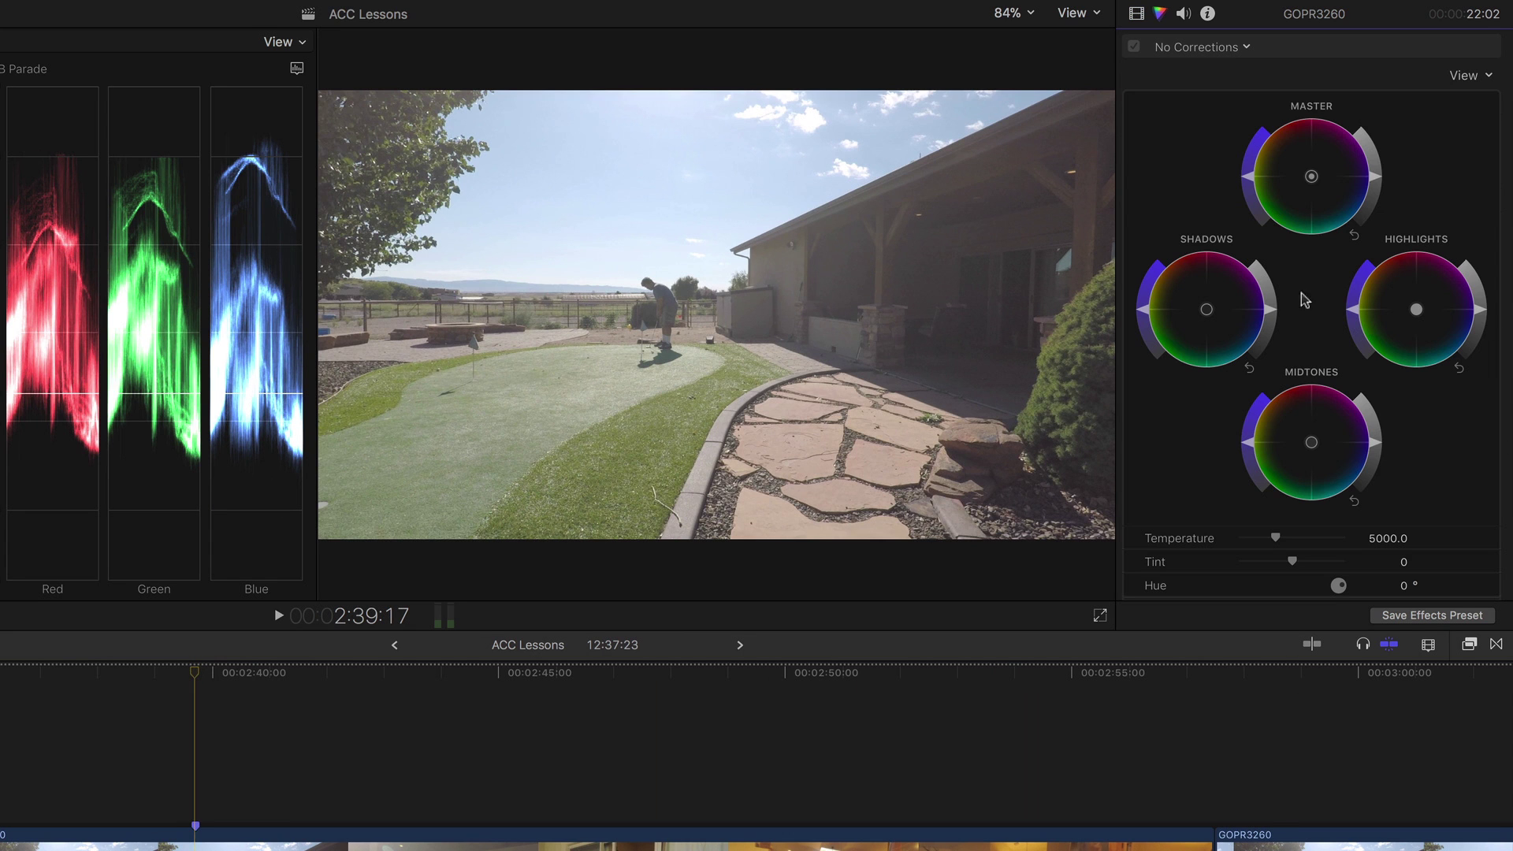
pyautogui.moveTo(1273, 316); pyautogui.dragTo(1269, 337)
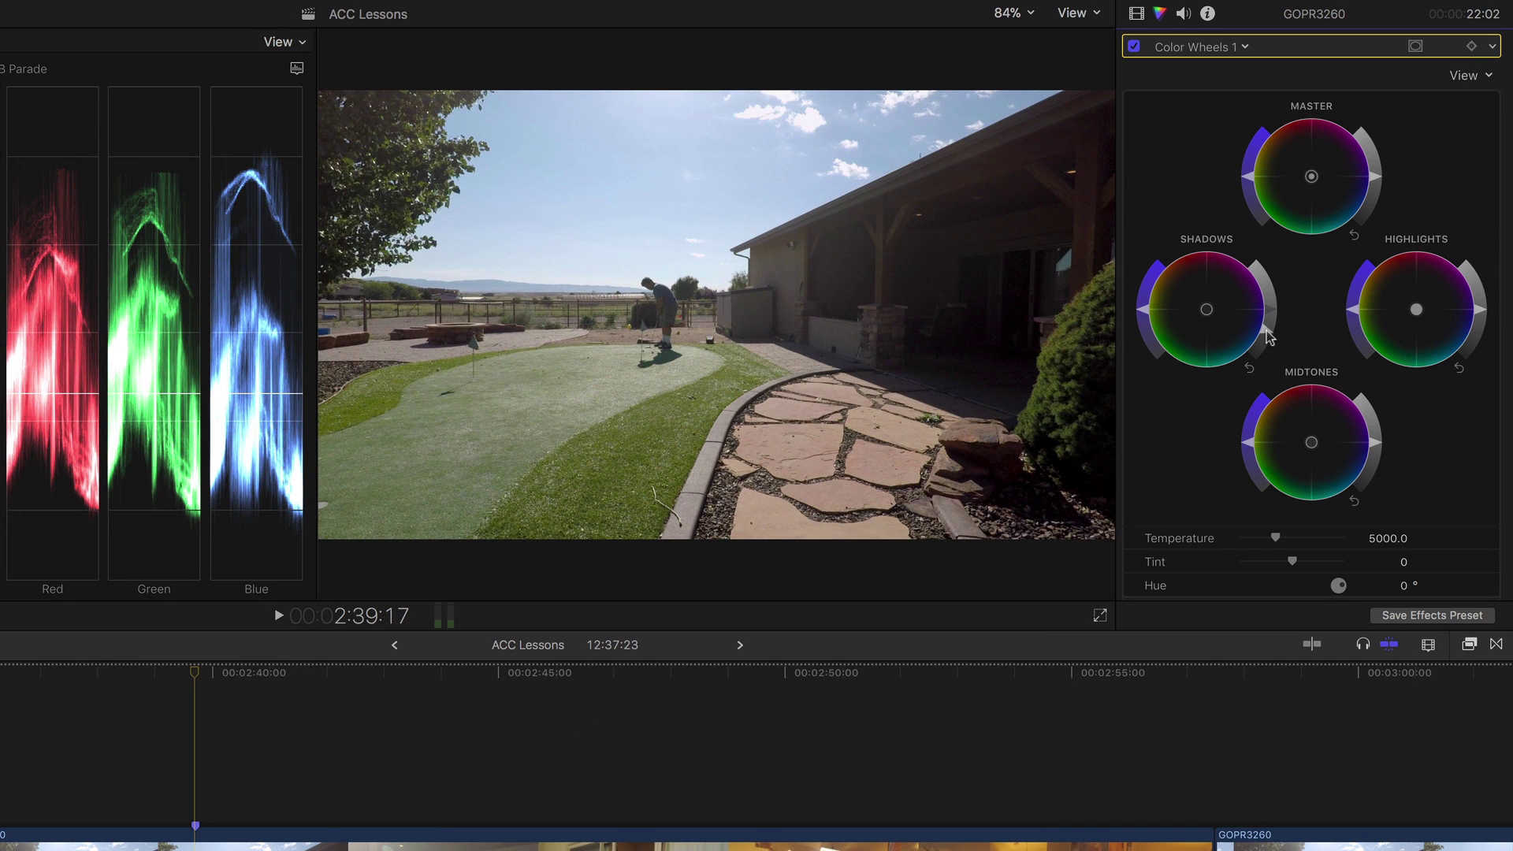
pyautogui.scroll(-1, 1269, 337)
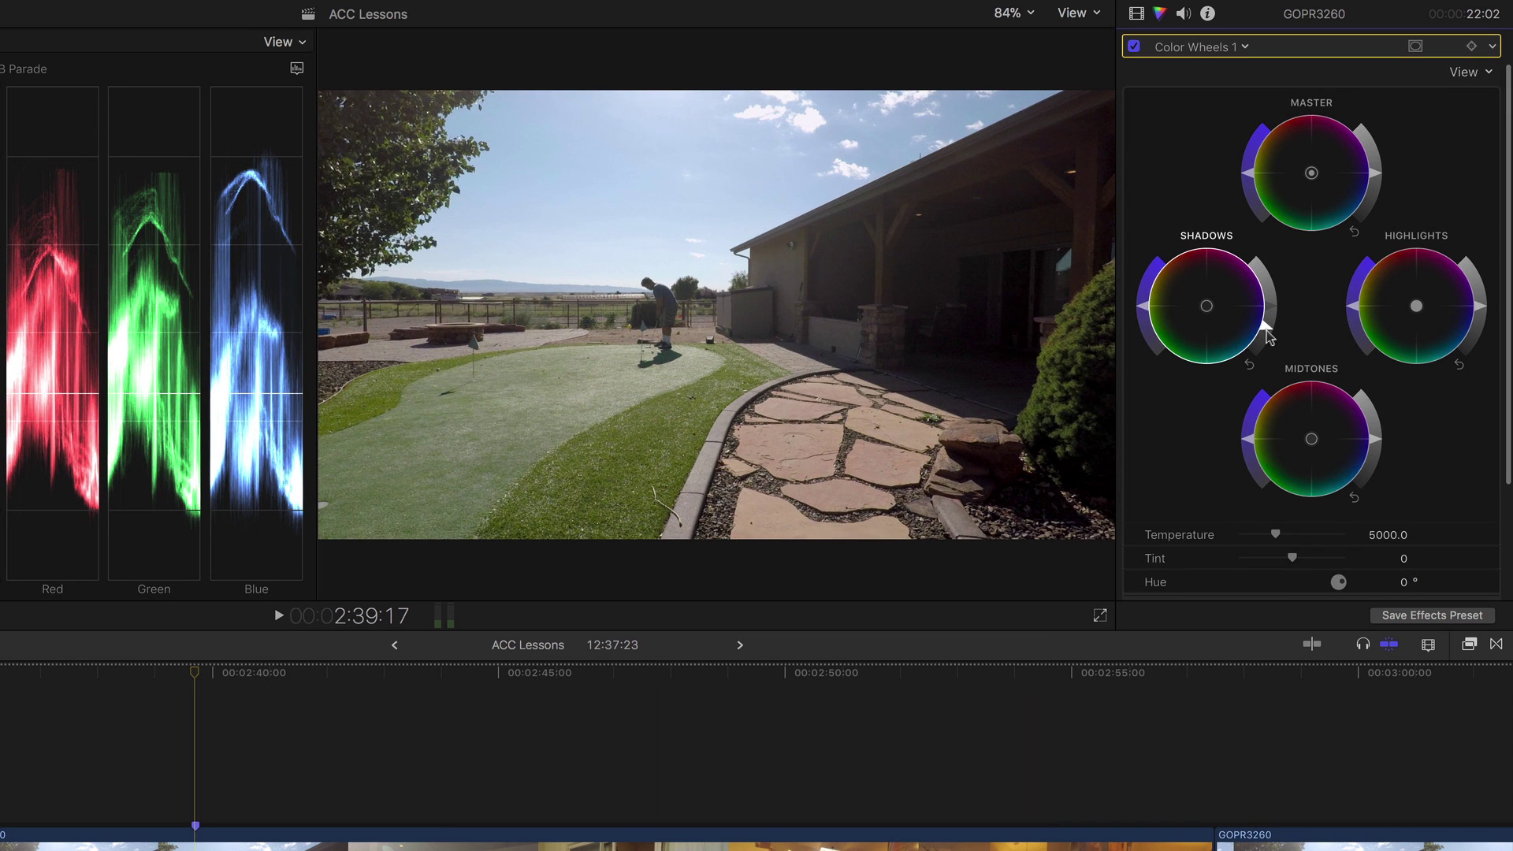
pyautogui.moveTo(1416, 306); pyautogui.dragTo(1398, 273)
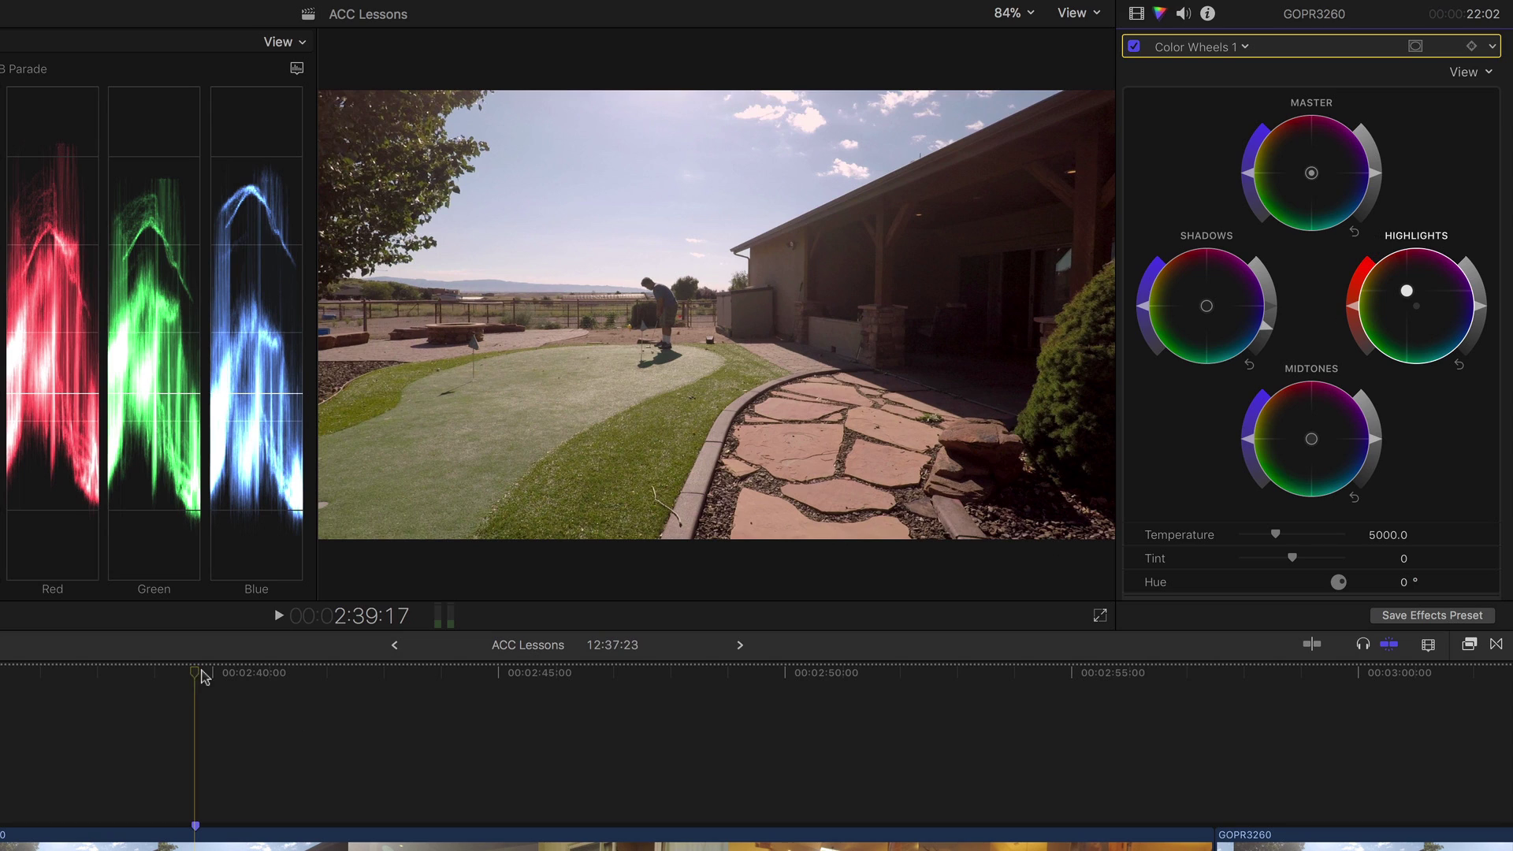
pyautogui.moveTo(197, 676); pyautogui.dragTo(912, 711)
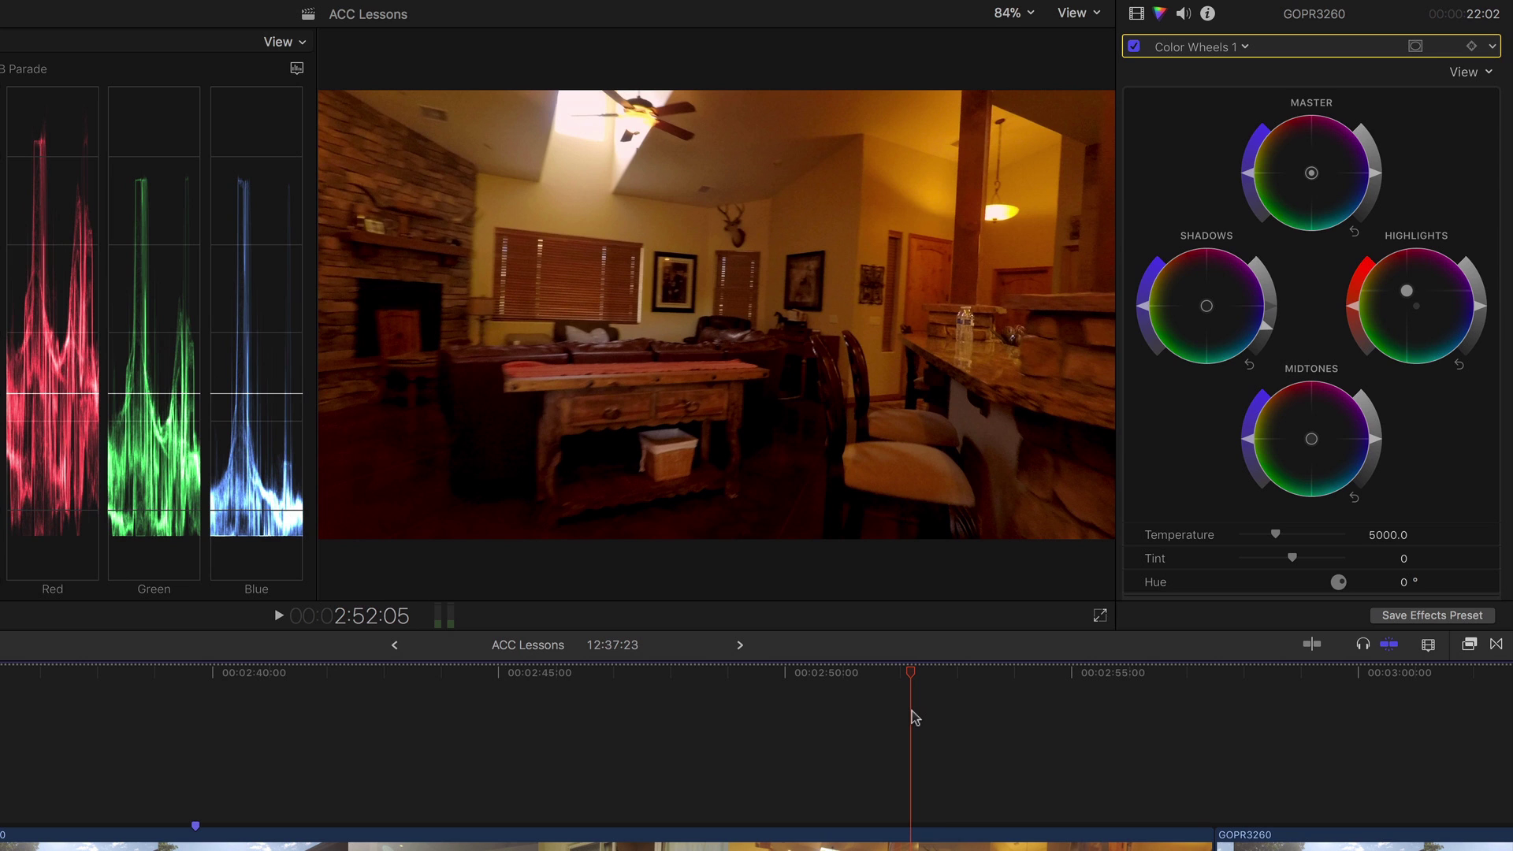
# Step: Return the playhead to 00:02:39:17 and set a keyframe on Color Wheels 1
pyautogui.moveTo(913, 676); pyautogui.dragTo(201, 668)
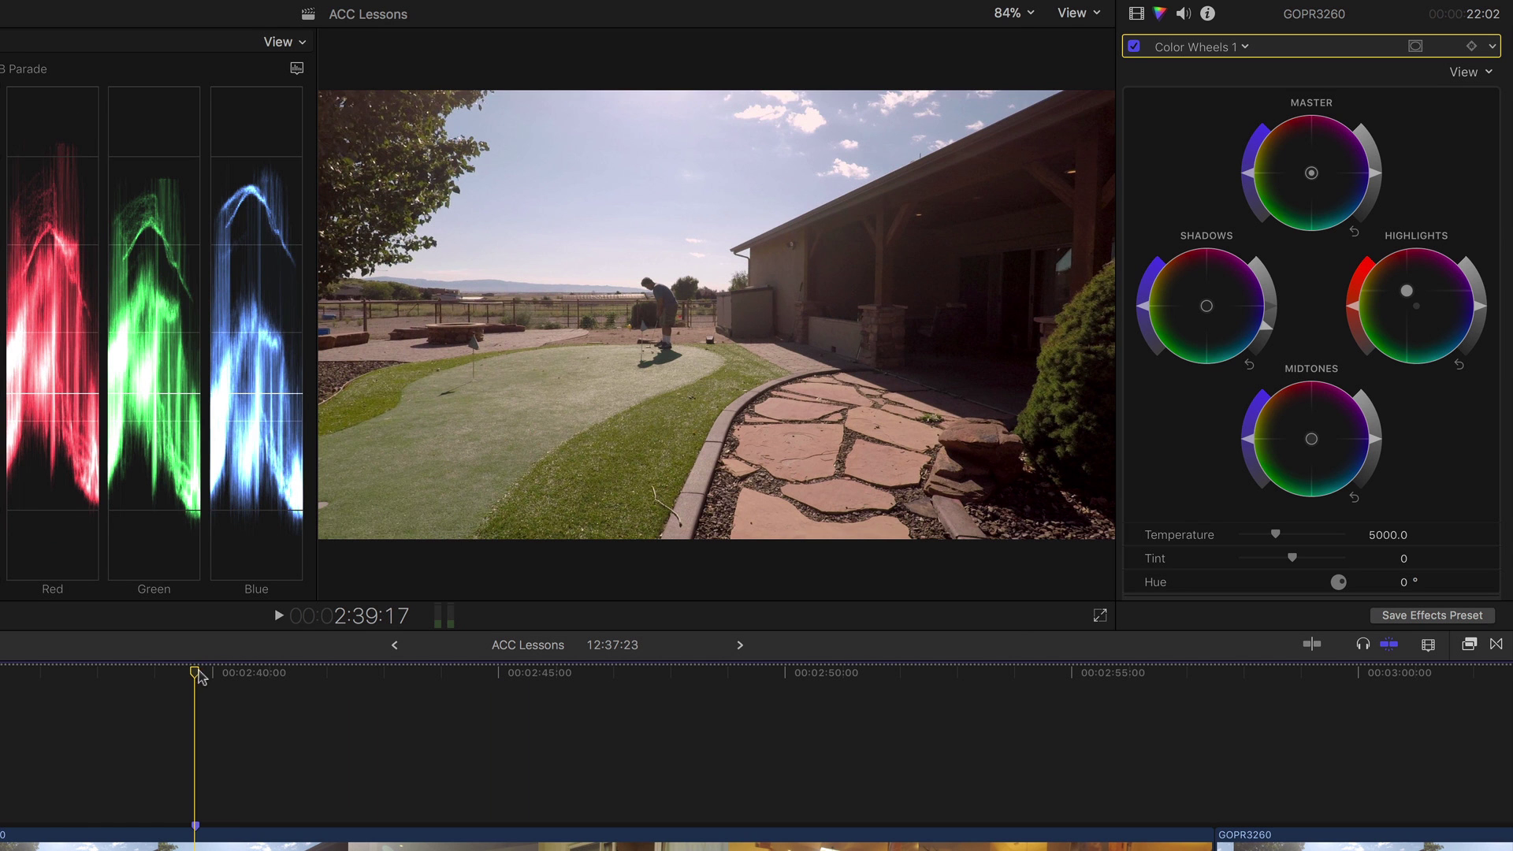
pyautogui.click(1470, 46)
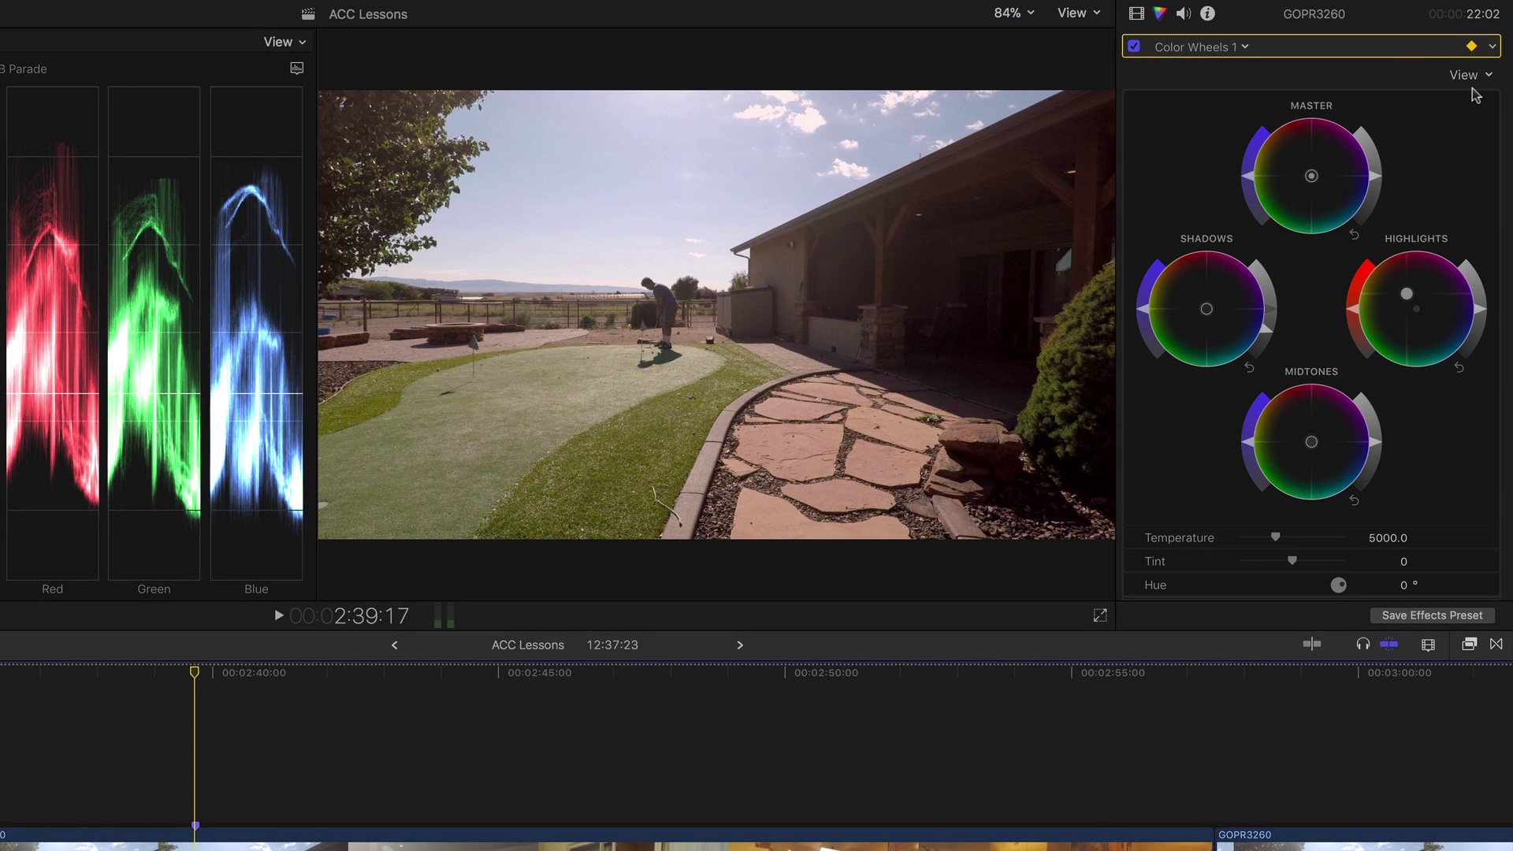
pyautogui.scroll(-1, 1476, 95)
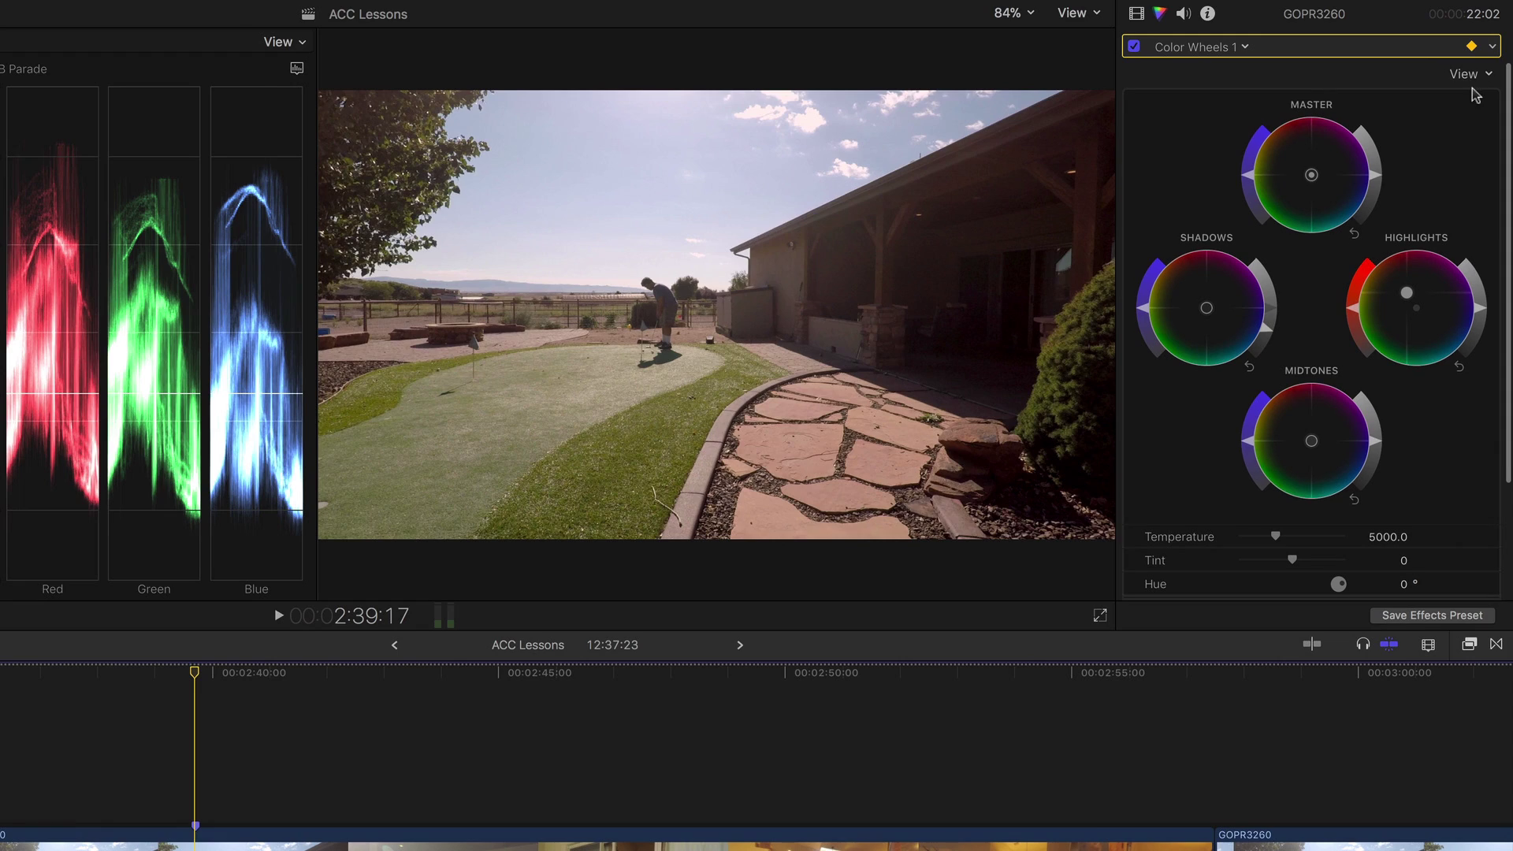
# Step: Jump forward to the indoor living-room part and slightly brighten the shadows
pyautogui.moveTo(197, 672); pyautogui.dragTo(912, 717)
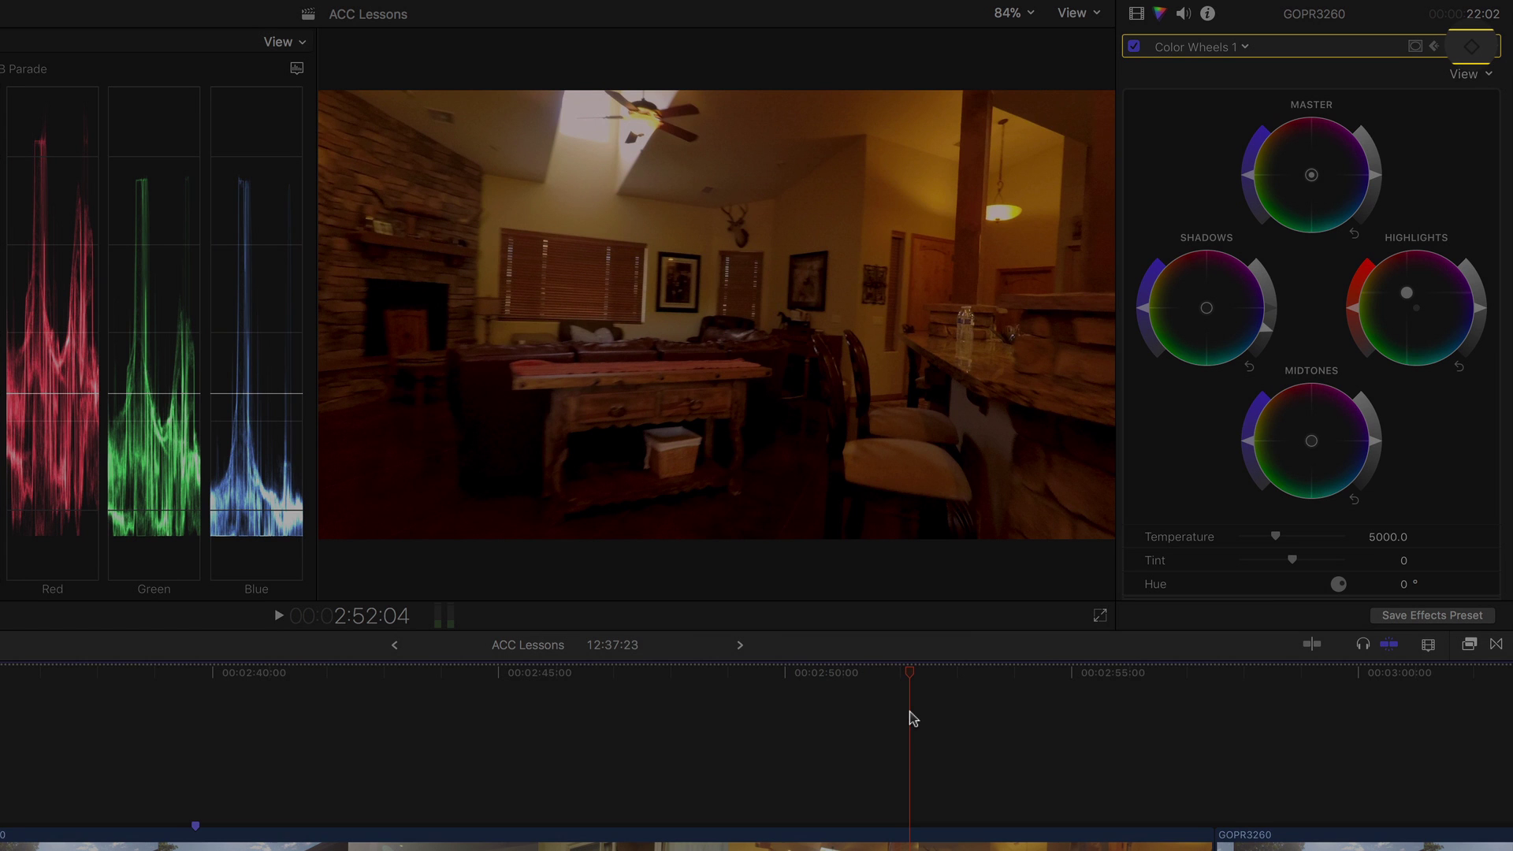
pyautogui.hscroll(1, 910, 711)
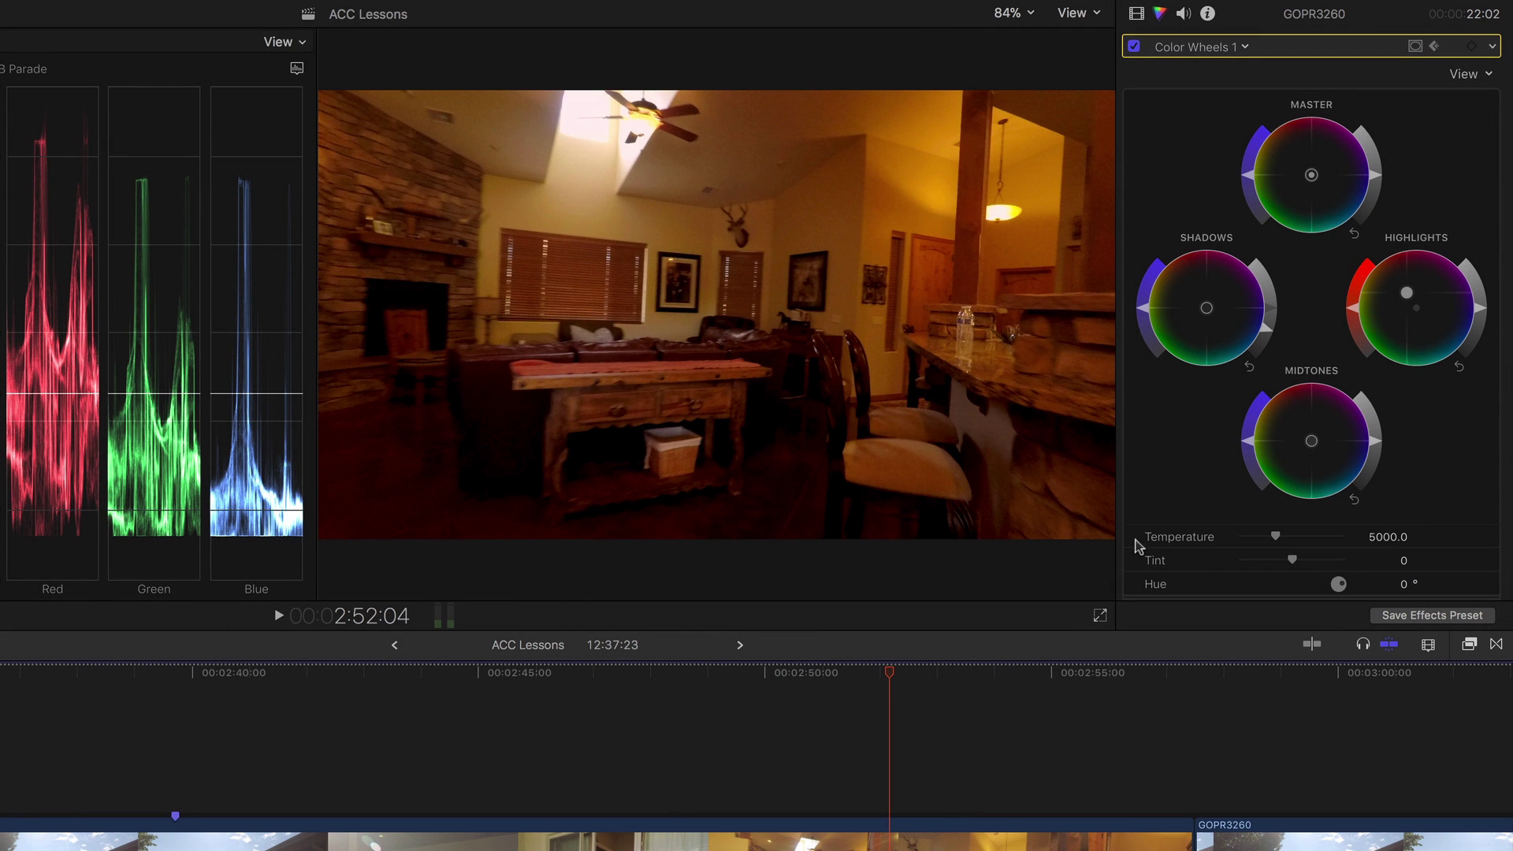
pyautogui.moveTo(1263, 334); pyautogui.dragTo(1270, 328)
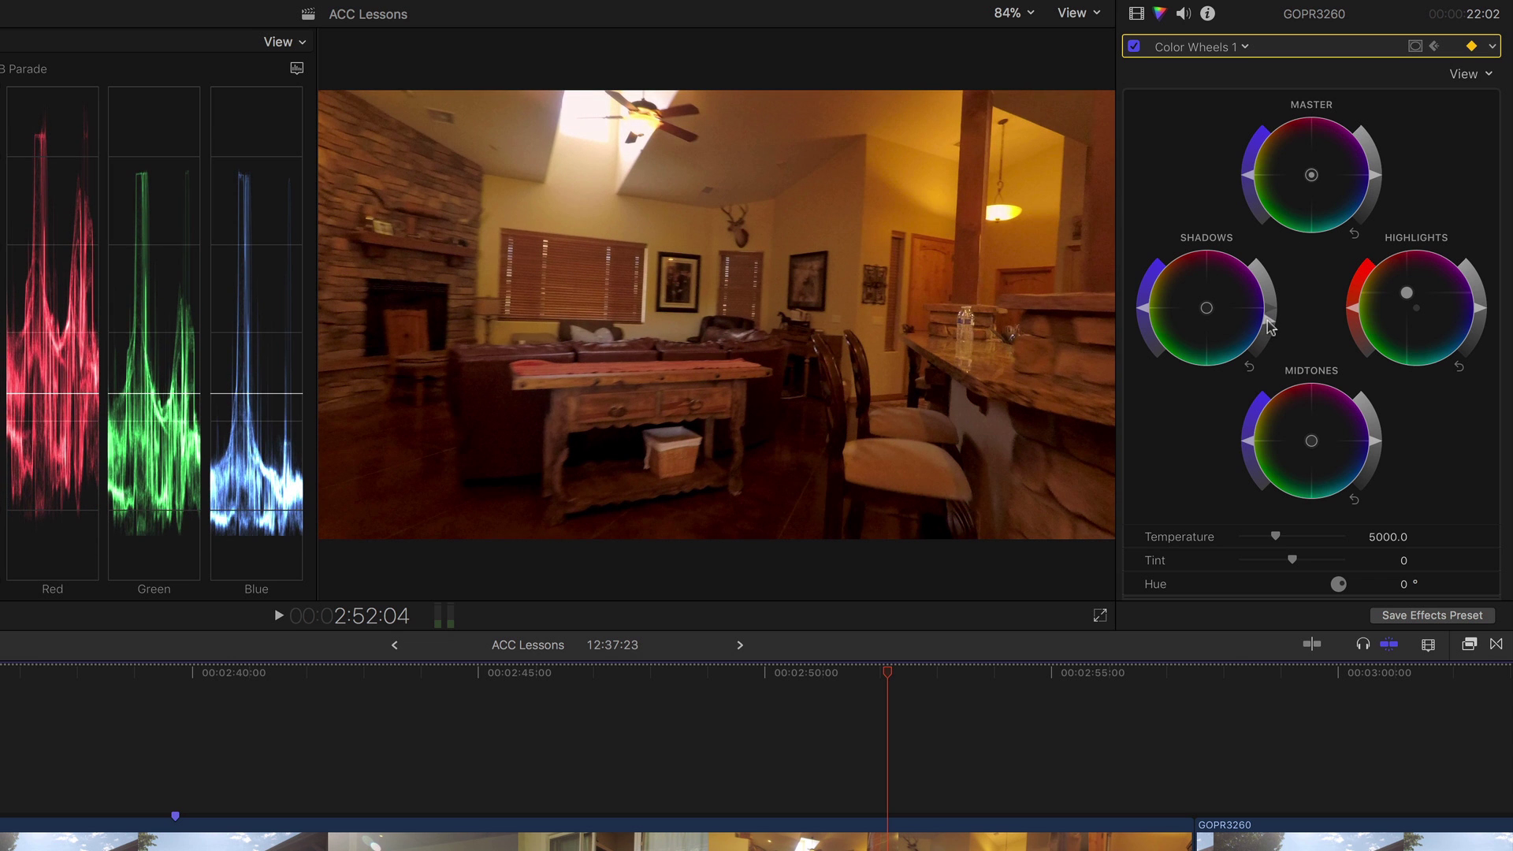
pyautogui.scroll(-1, 1295, 300)
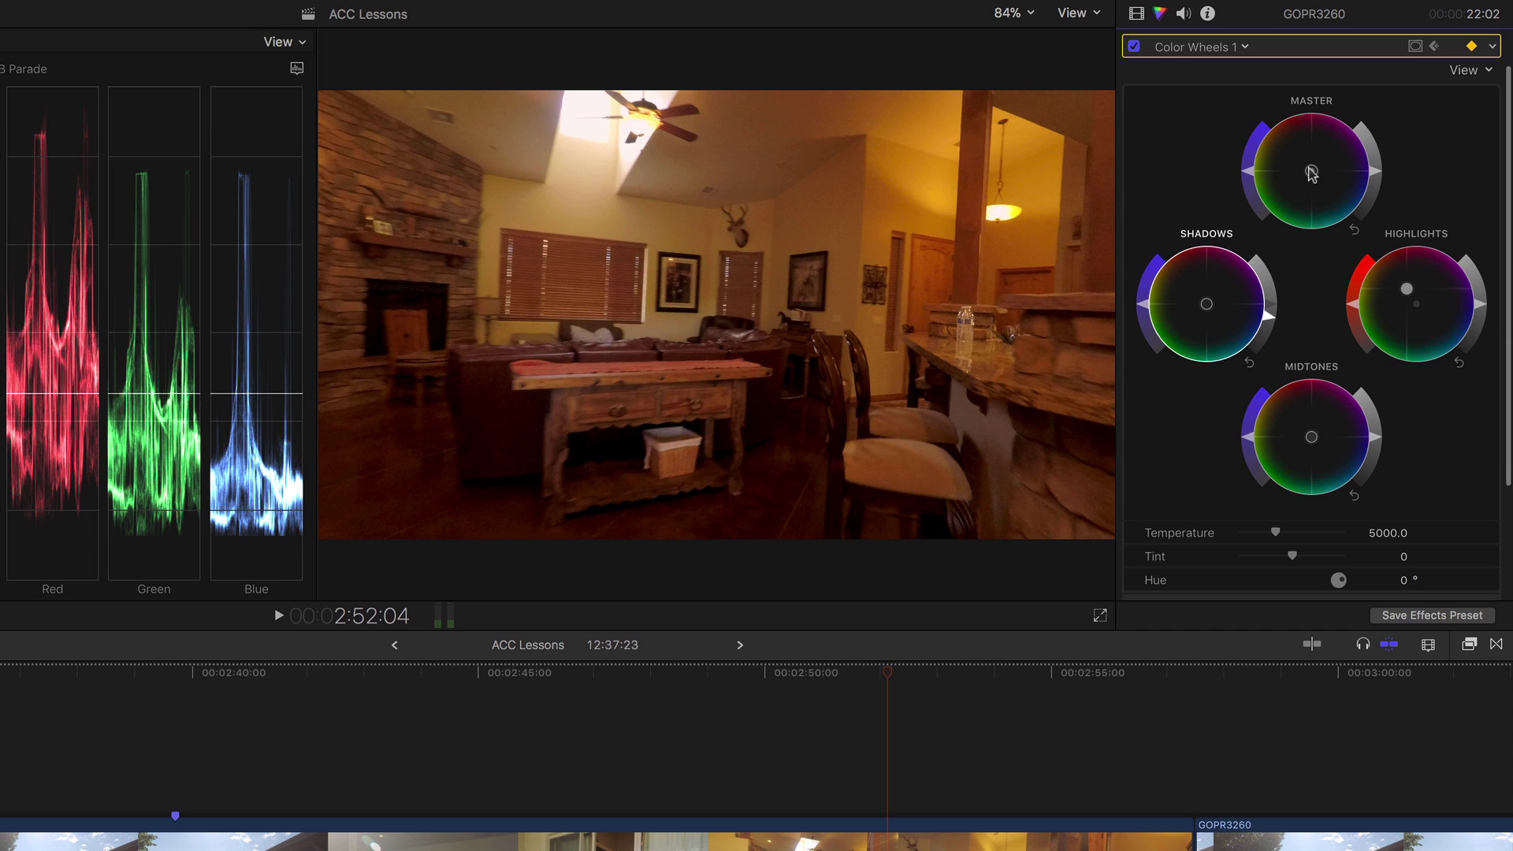
# Step: Push the Master balance toward blue, nudge Midtones, and pull Highlights toward yellow
pyautogui.moveTo(1312, 173); pyautogui.dragTo(1385, 241)
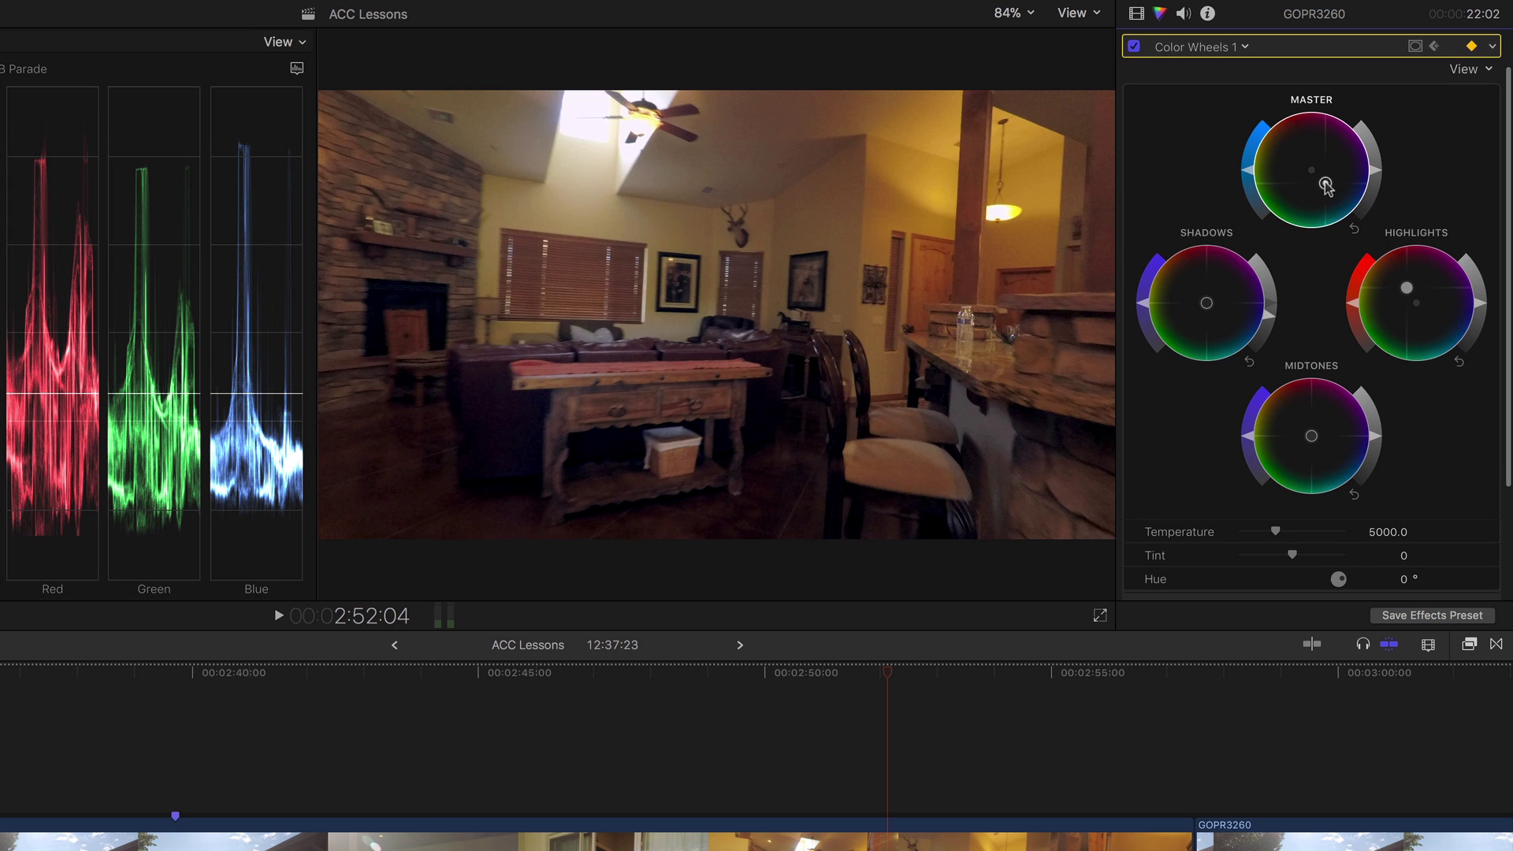
pyautogui.moveTo(1325, 184); pyautogui.dragTo(1324, 182)
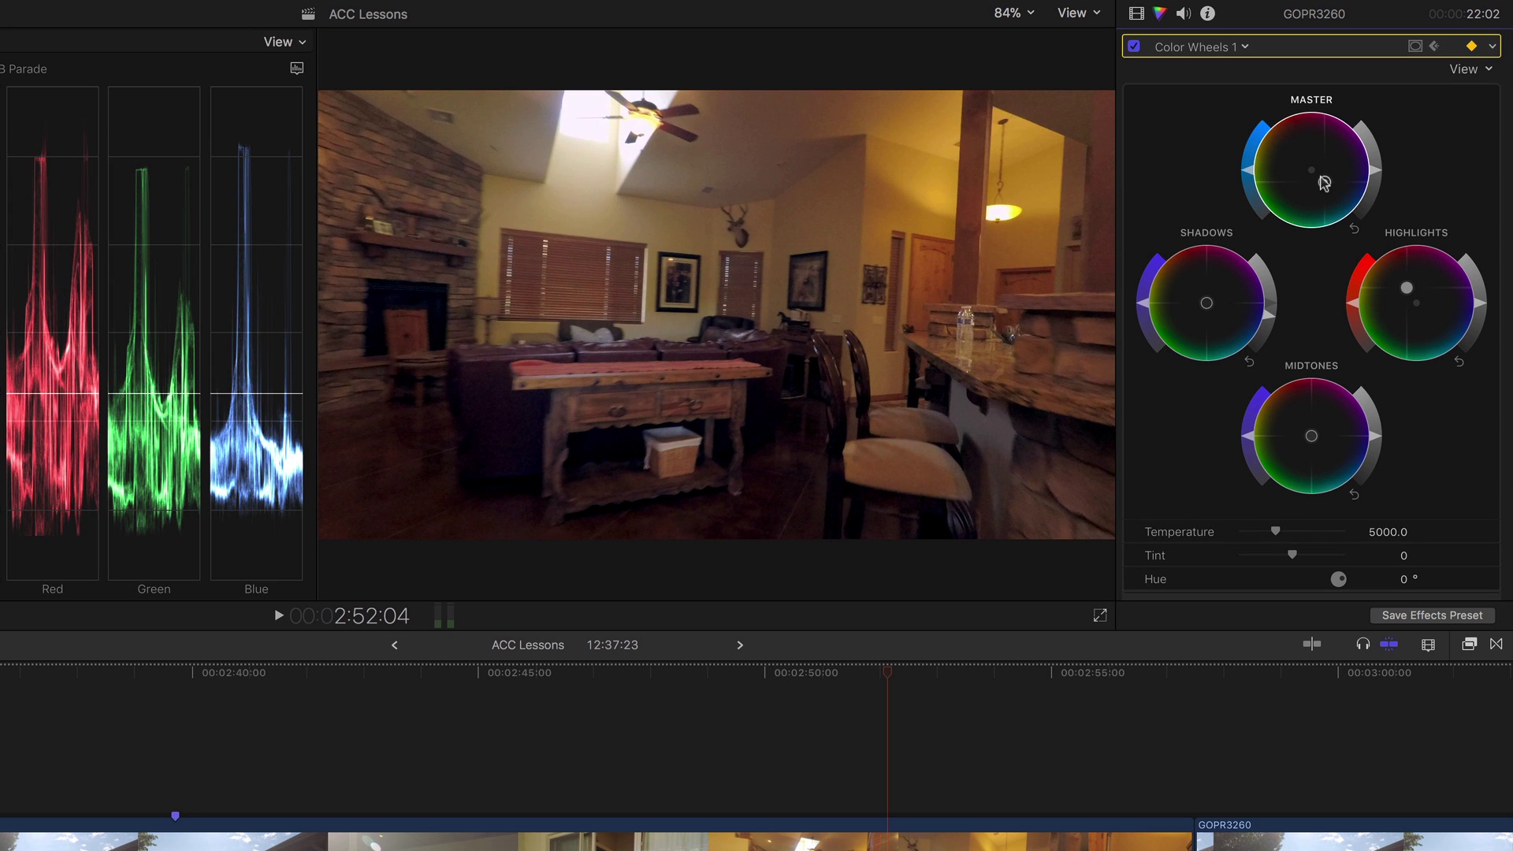
pyautogui.moveTo(1412, 301); pyautogui.dragTo(1373, 312)
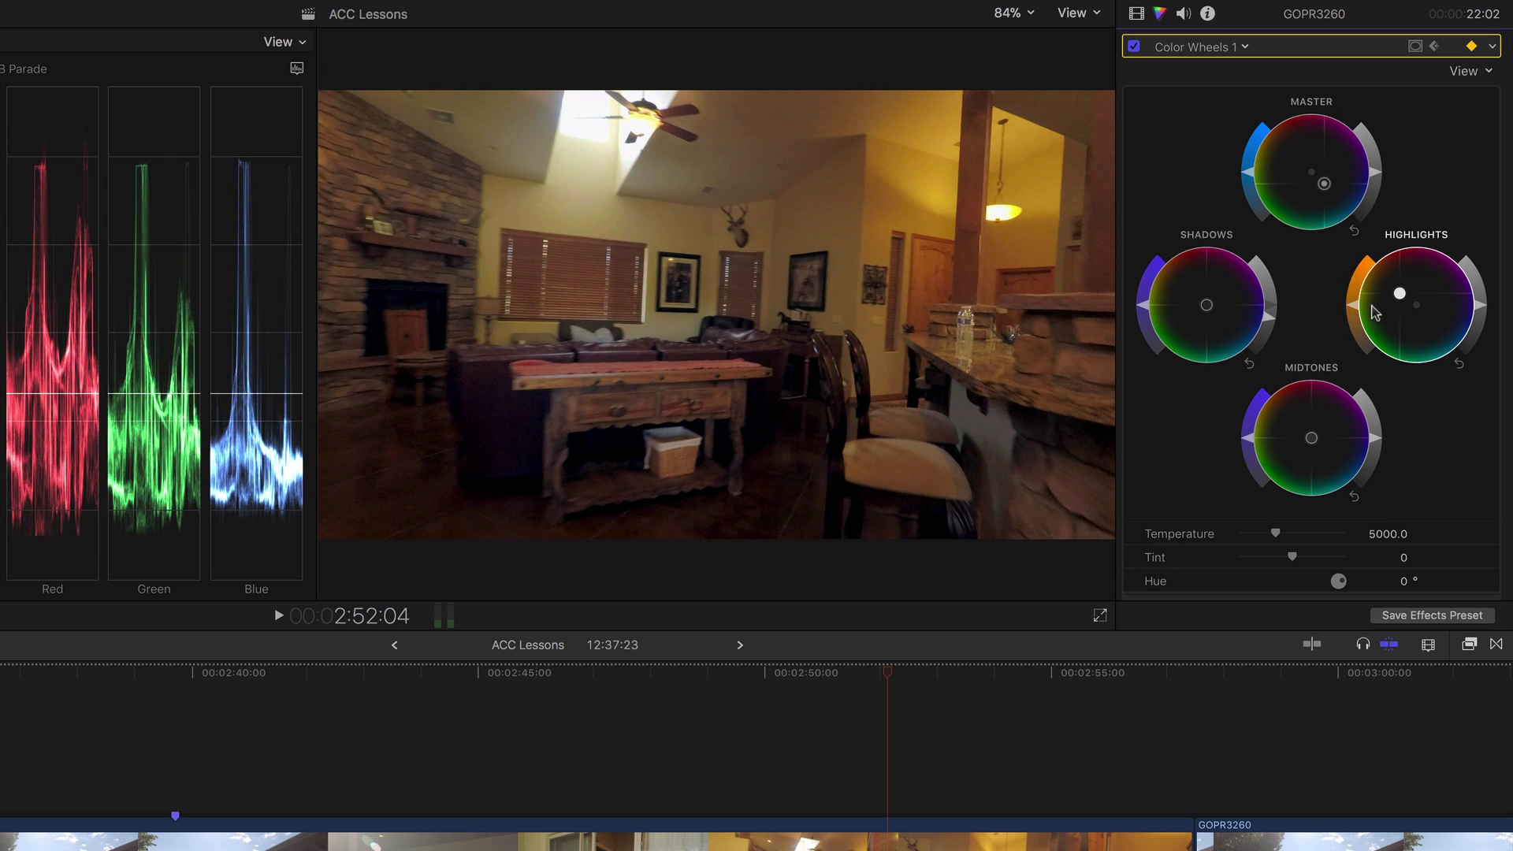
pyautogui.click(1311, 437)
pyautogui.moveTo(1311, 437); pyautogui.dragTo(1310, 433)
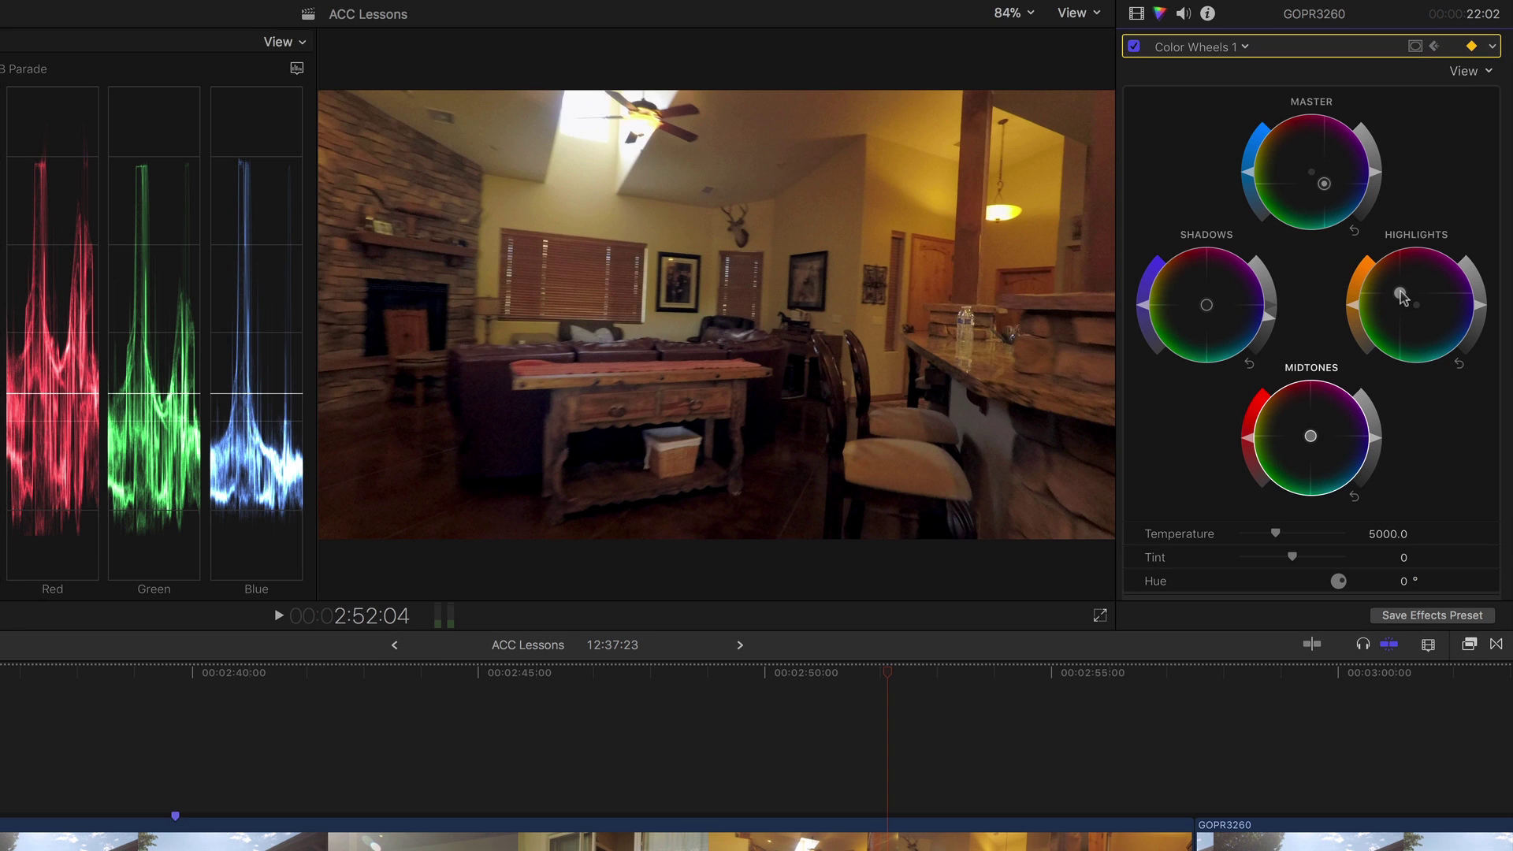
pyautogui.moveTo(1402, 297); pyautogui.dragTo(1402, 294)
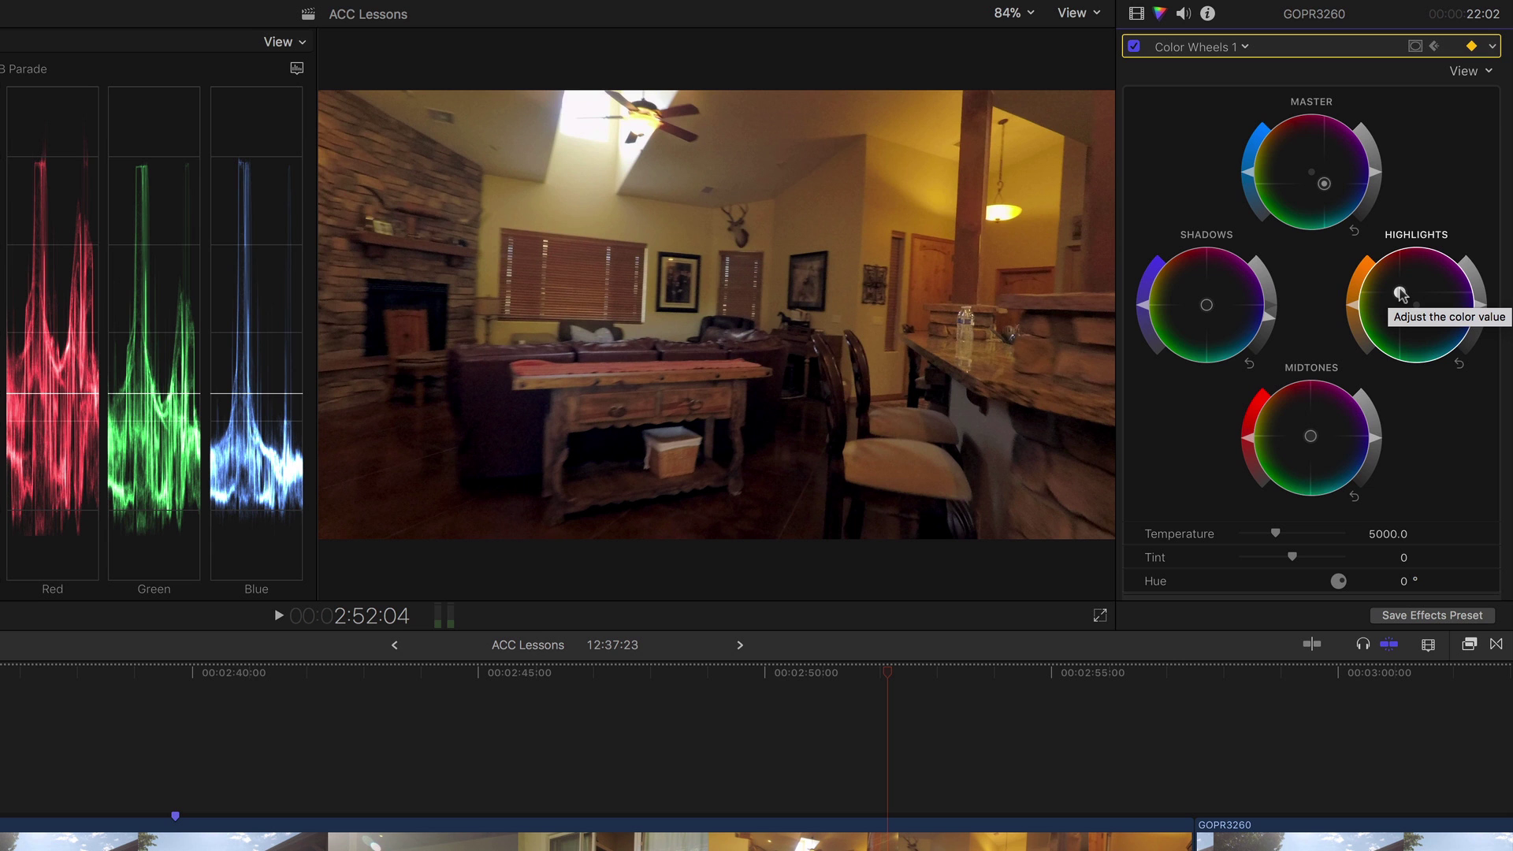
pyautogui.moveTo(1401, 293); pyautogui.dragTo(1395, 306)
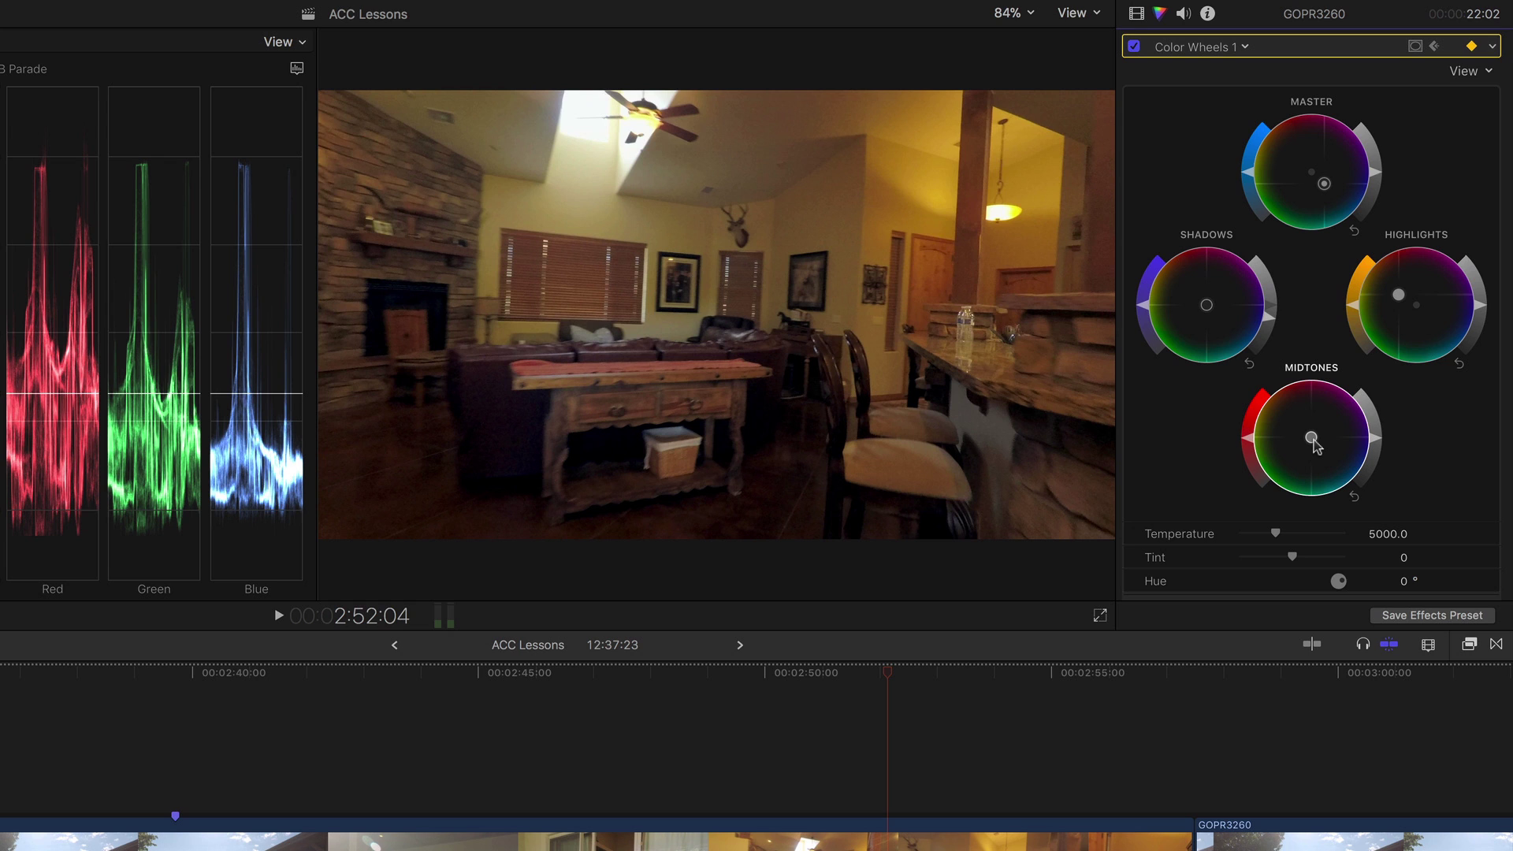
# Step: Step back a few frames and move the playhead to the 2:45:06 patio shot
pyautogui.hotkey('alt', 'c')
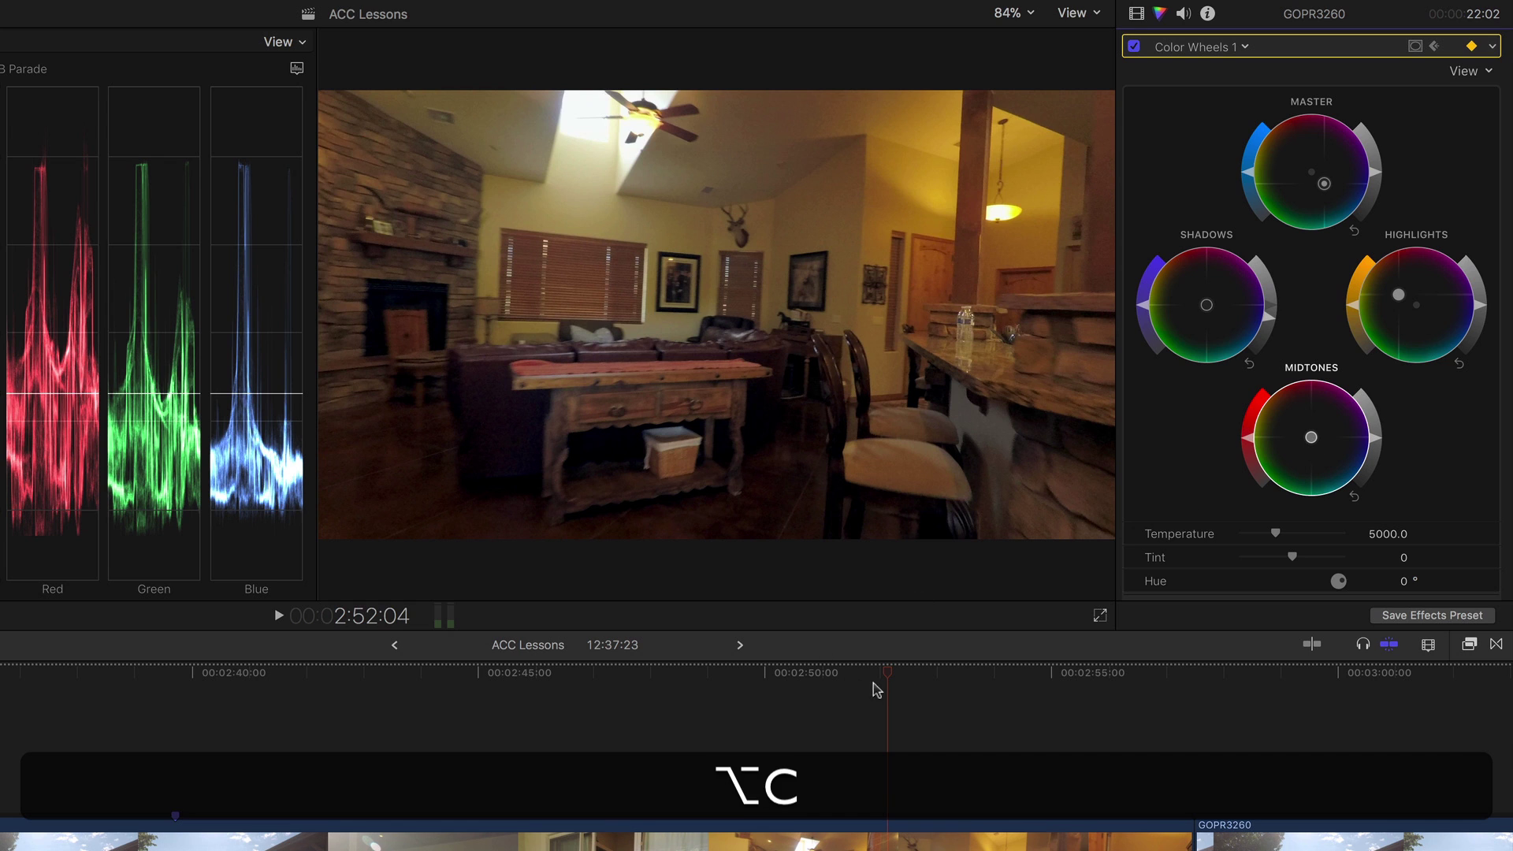
pyautogui.moveTo(889, 676); pyautogui.dragTo(496, 713)
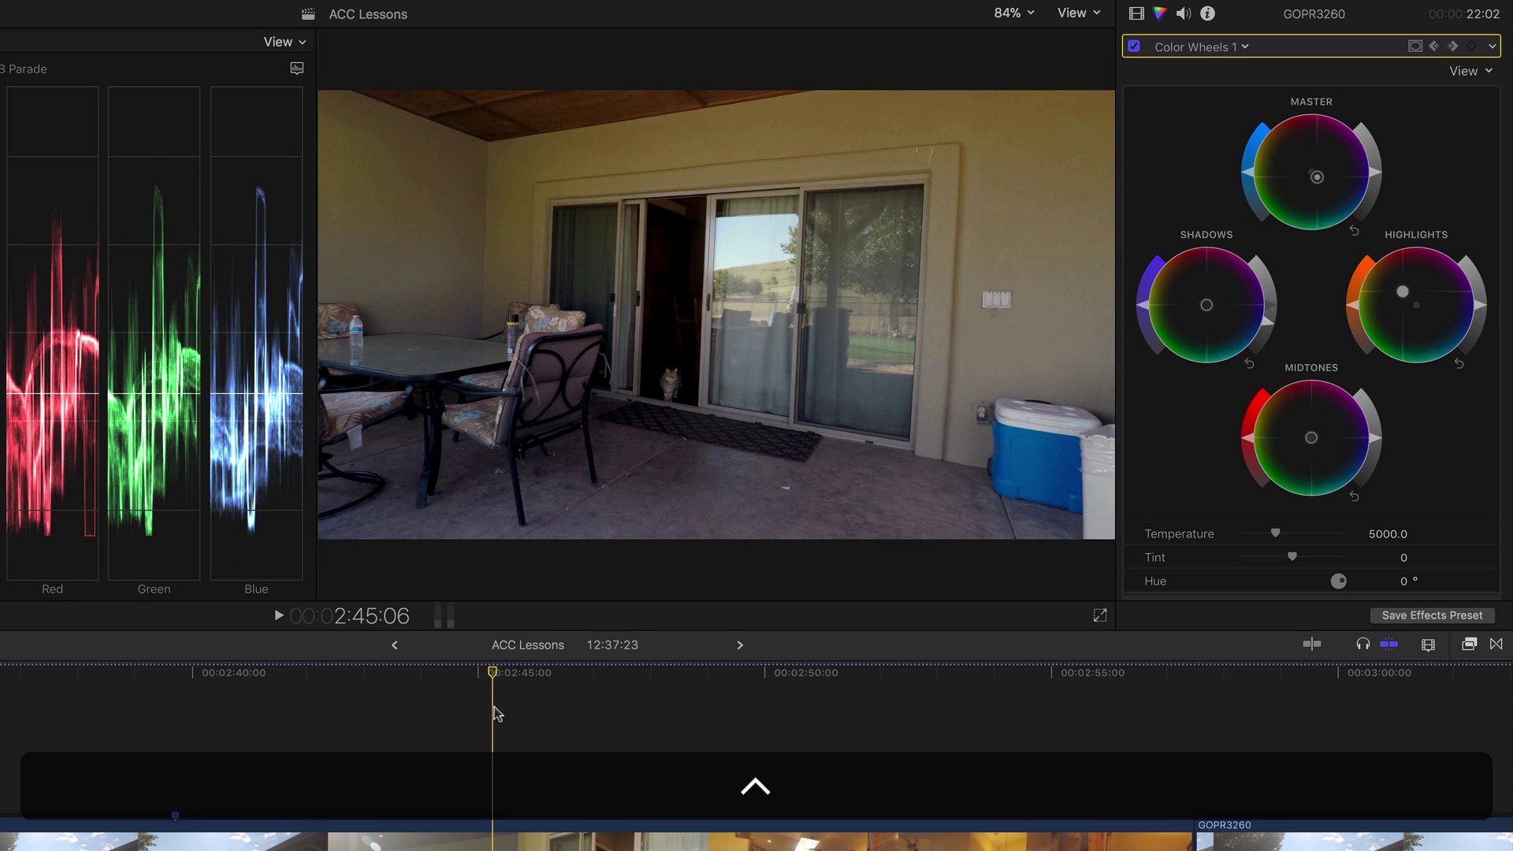
# Step: In the Video Animation editor, move the Color Wheels keyframes to about 2:43 and 2:48
pyautogui.hotkey('ctrl', 'v')
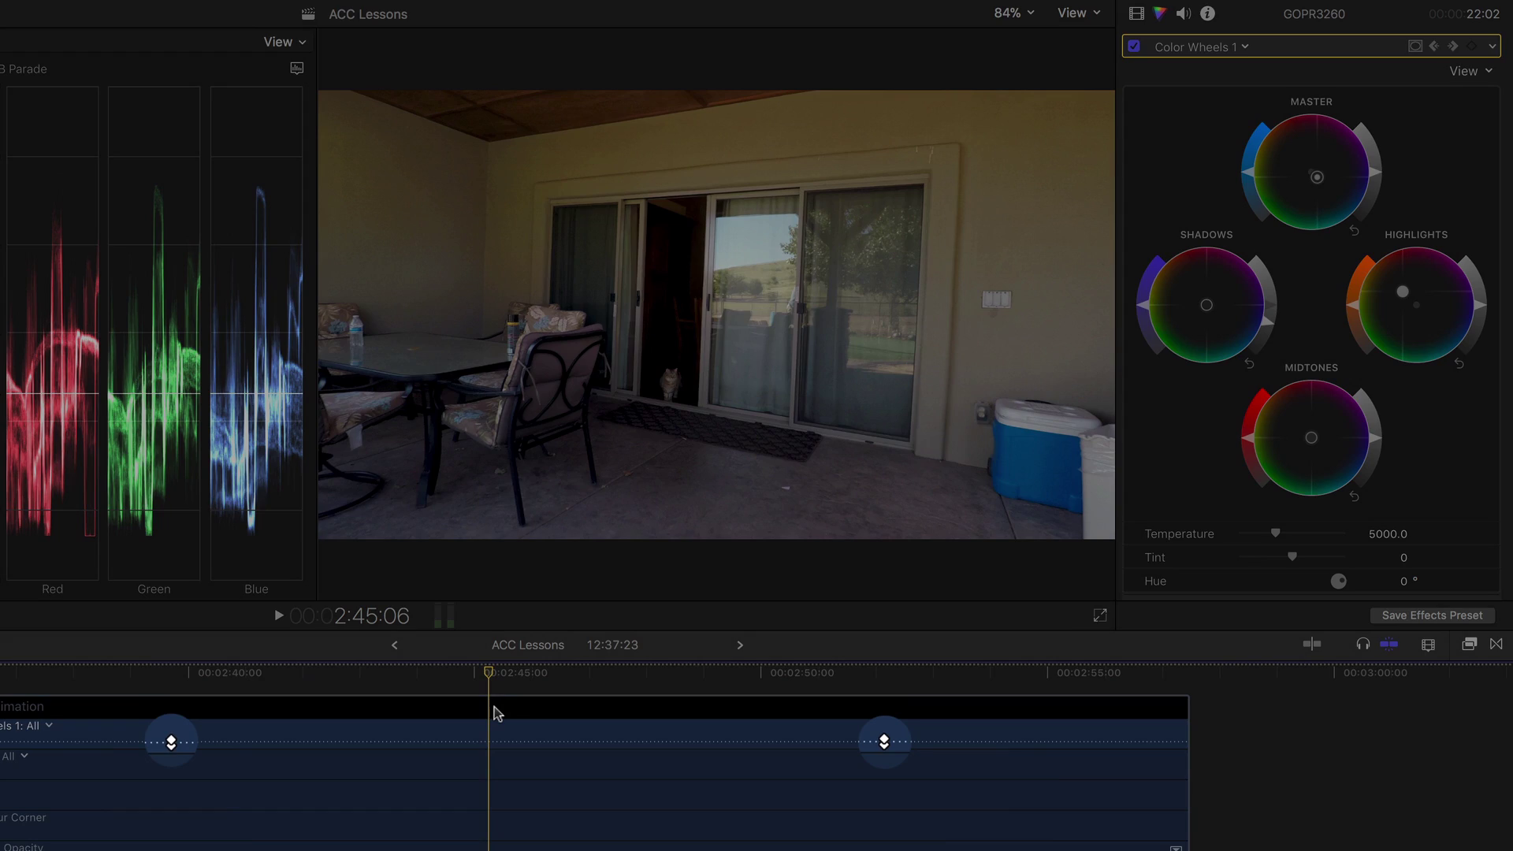
pyautogui.moveTo(196, 675); pyautogui.dragTo(154, 675)
pyautogui.moveTo(218, 677); pyautogui.dragTo(418, 691)
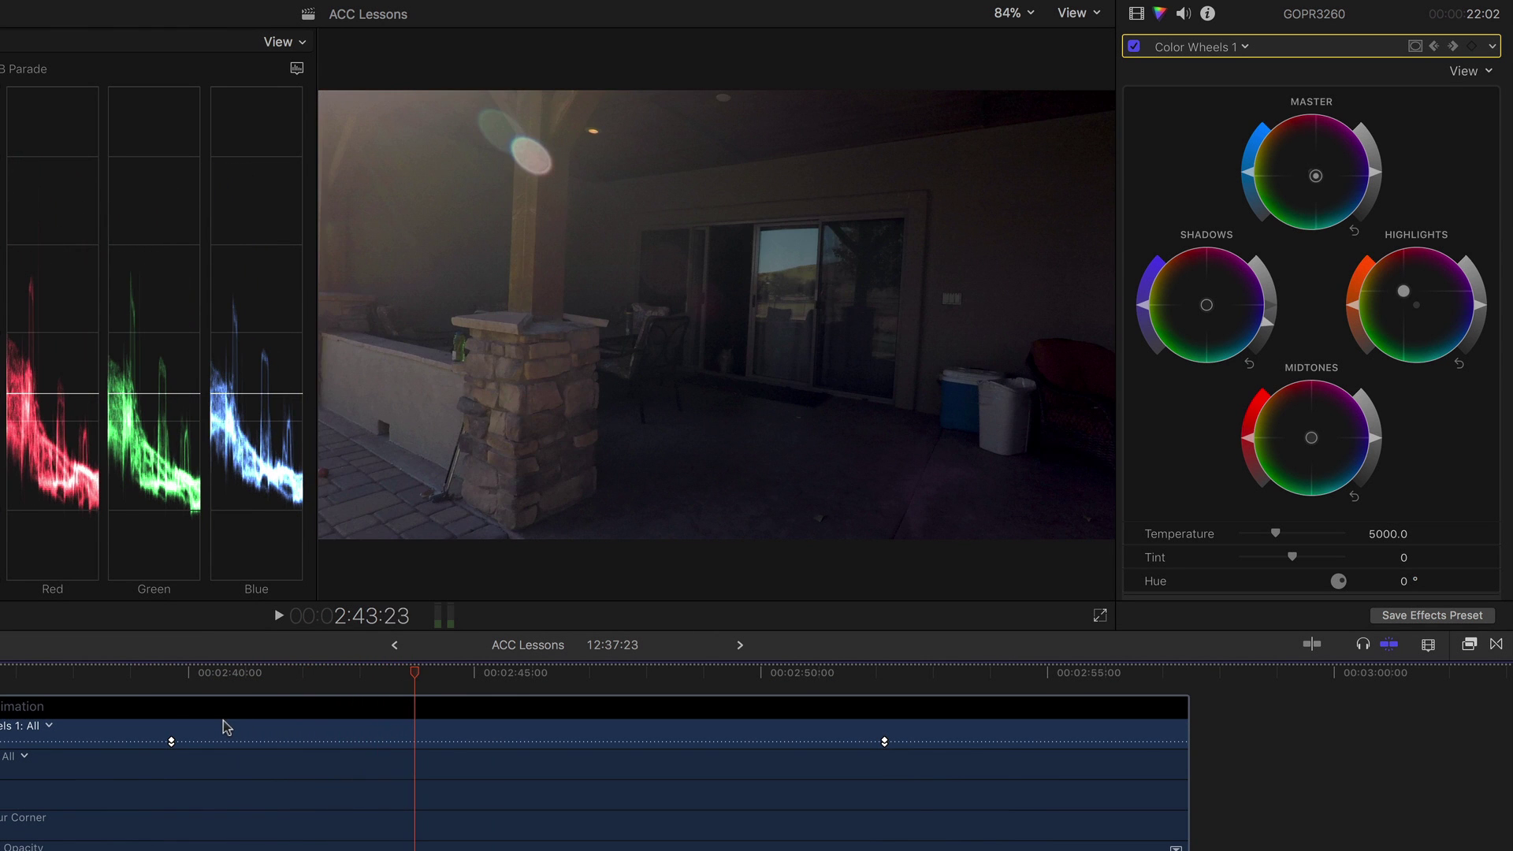
pyautogui.moveTo(178, 741); pyautogui.dragTo(411, 742)
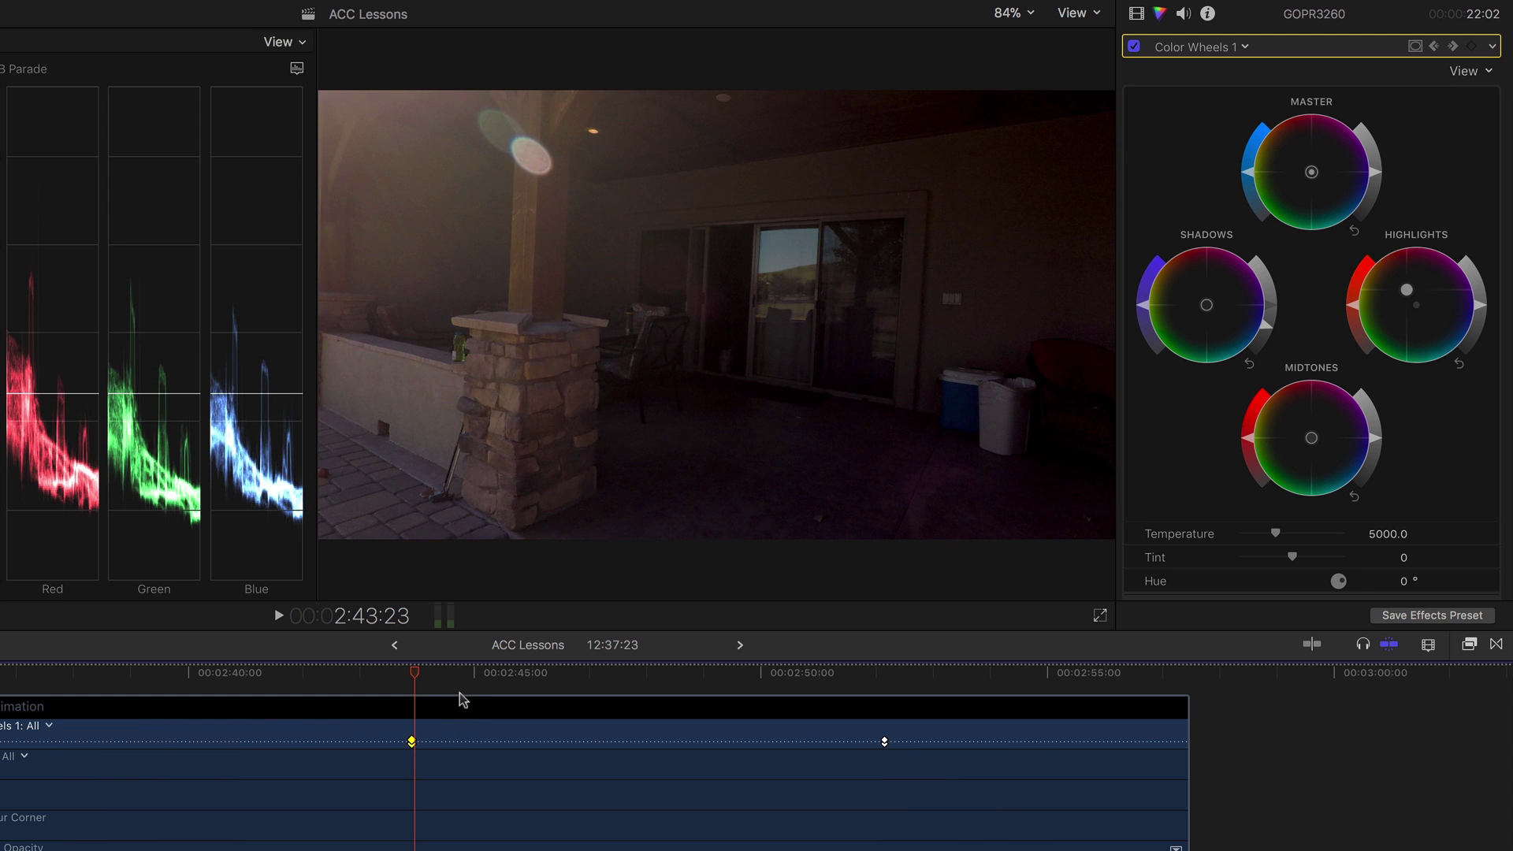
pyautogui.moveTo(449, 681); pyautogui.dragTo(685, 680)
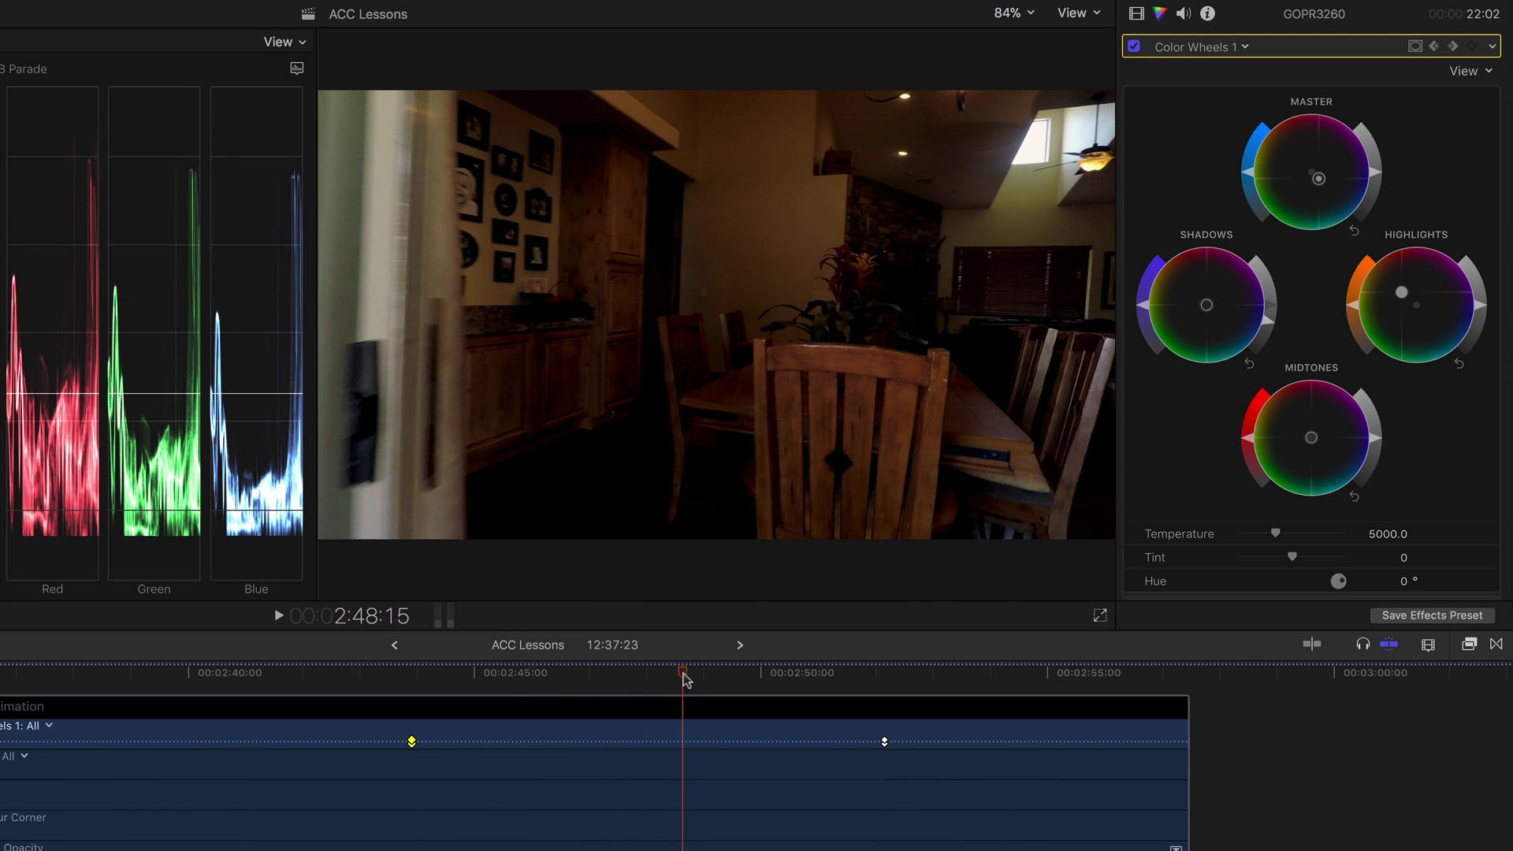
pyautogui.moveTo(884, 741); pyautogui.dragTo(682, 742)
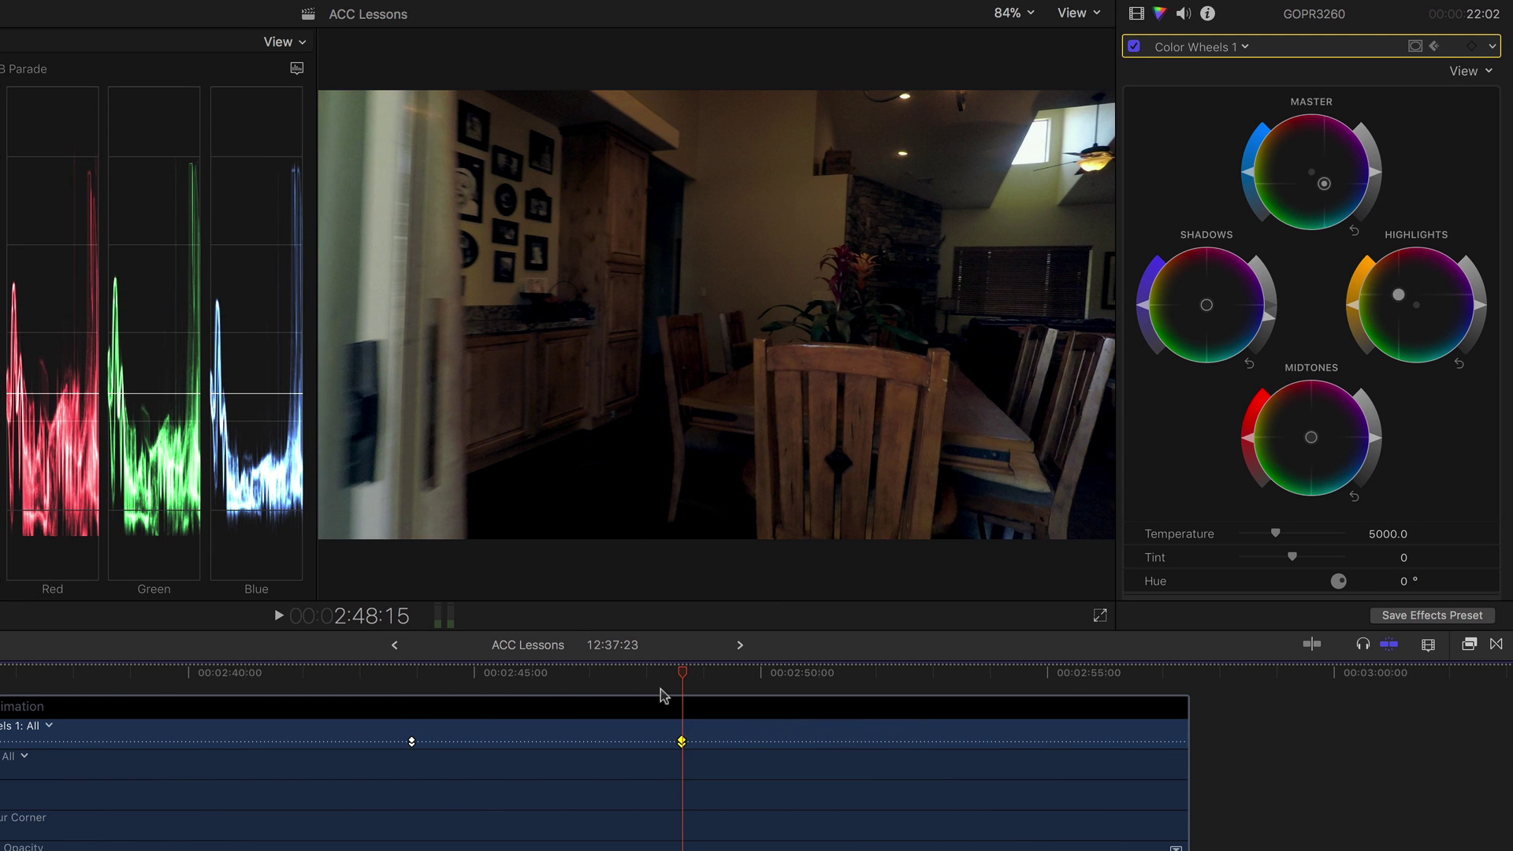
pyautogui.moveTo(642, 682); pyautogui.dragTo(281, 677)
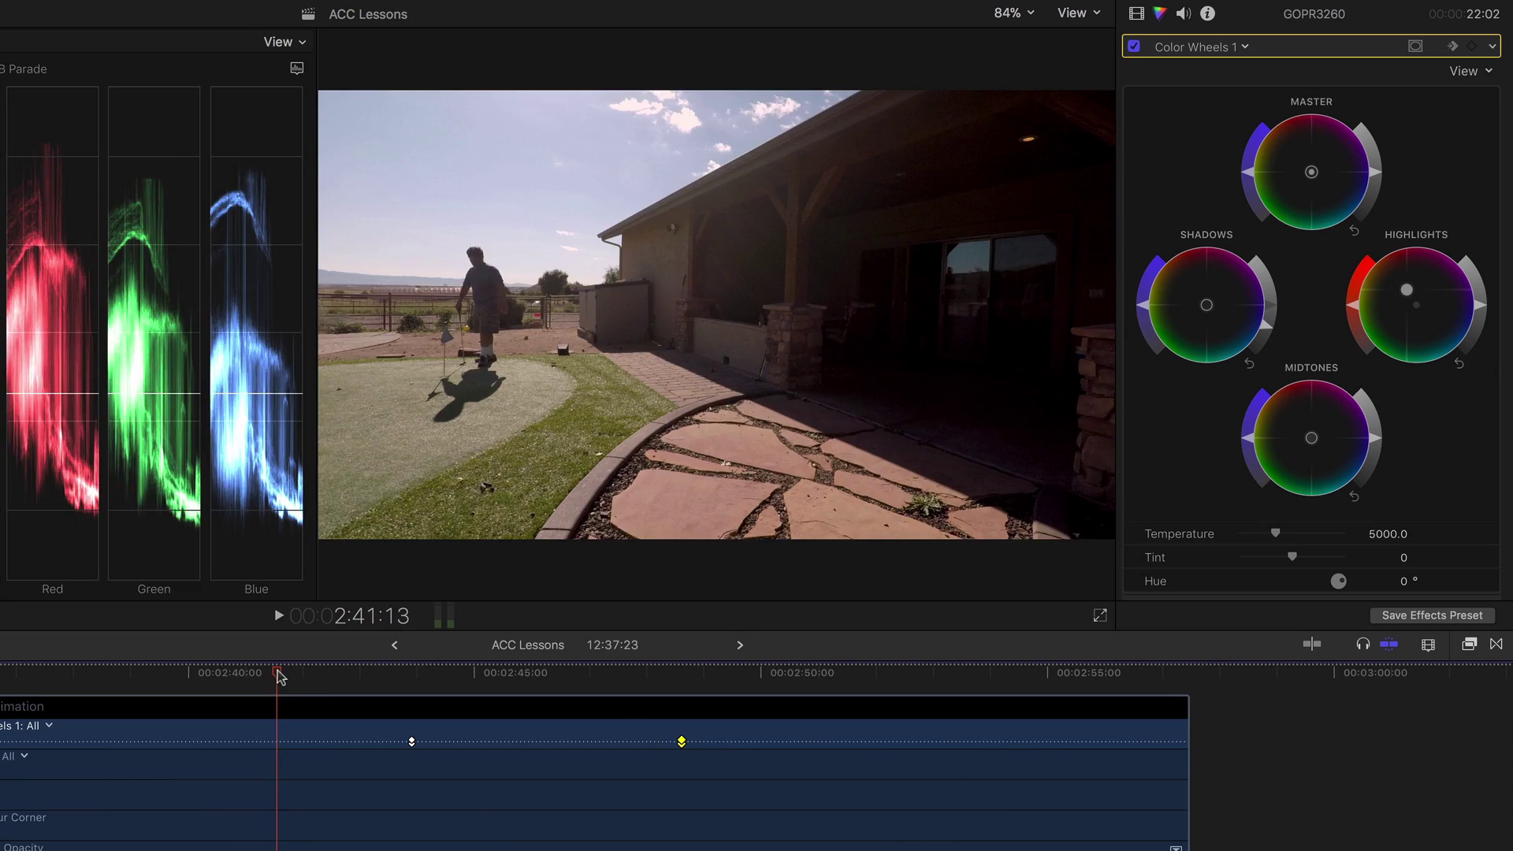
pyautogui.press('space')
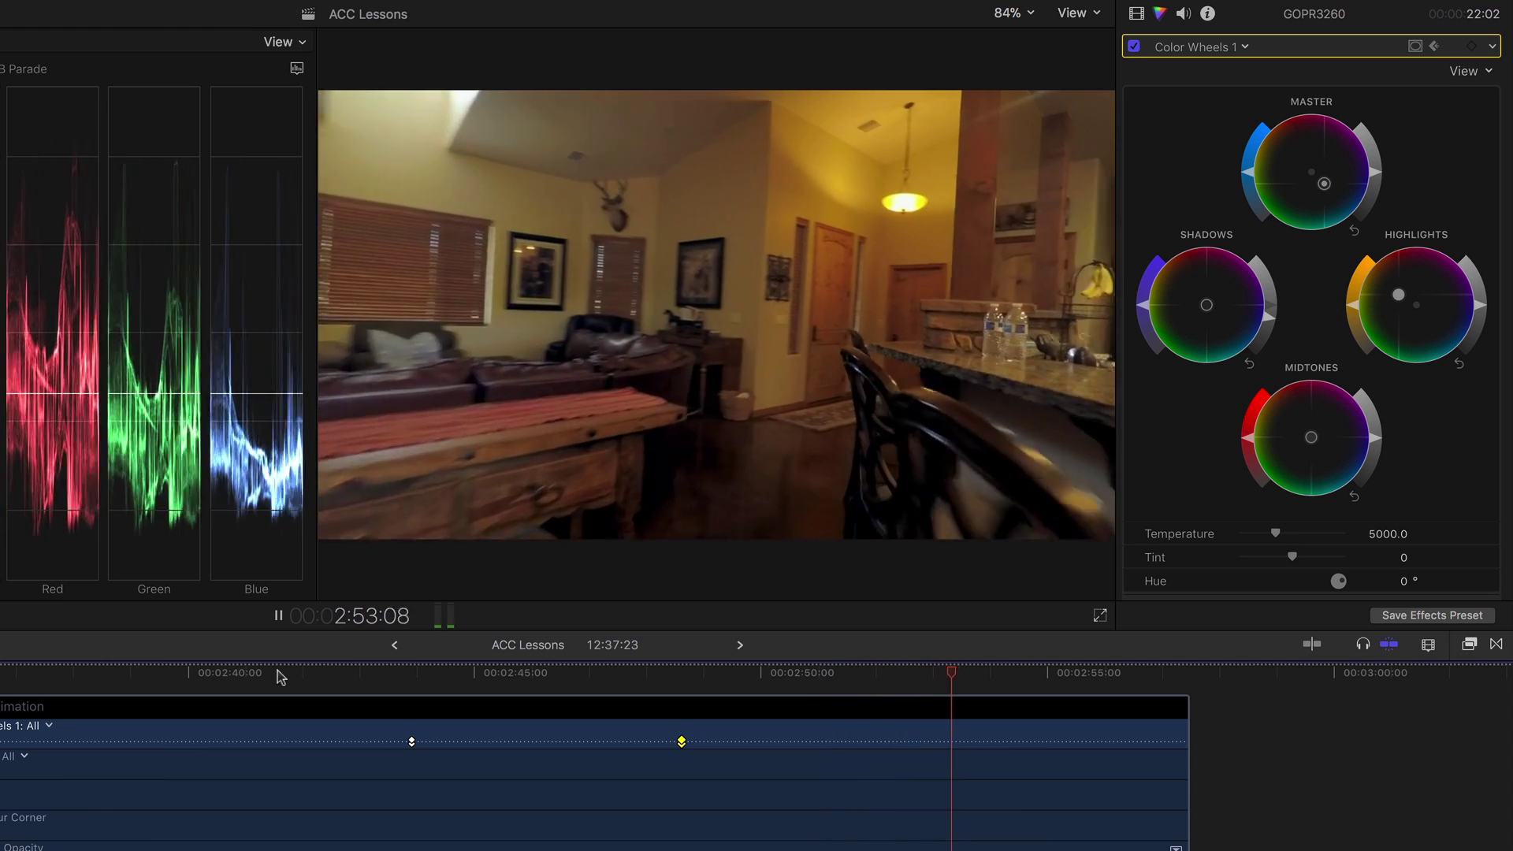
pyautogui.press('space')
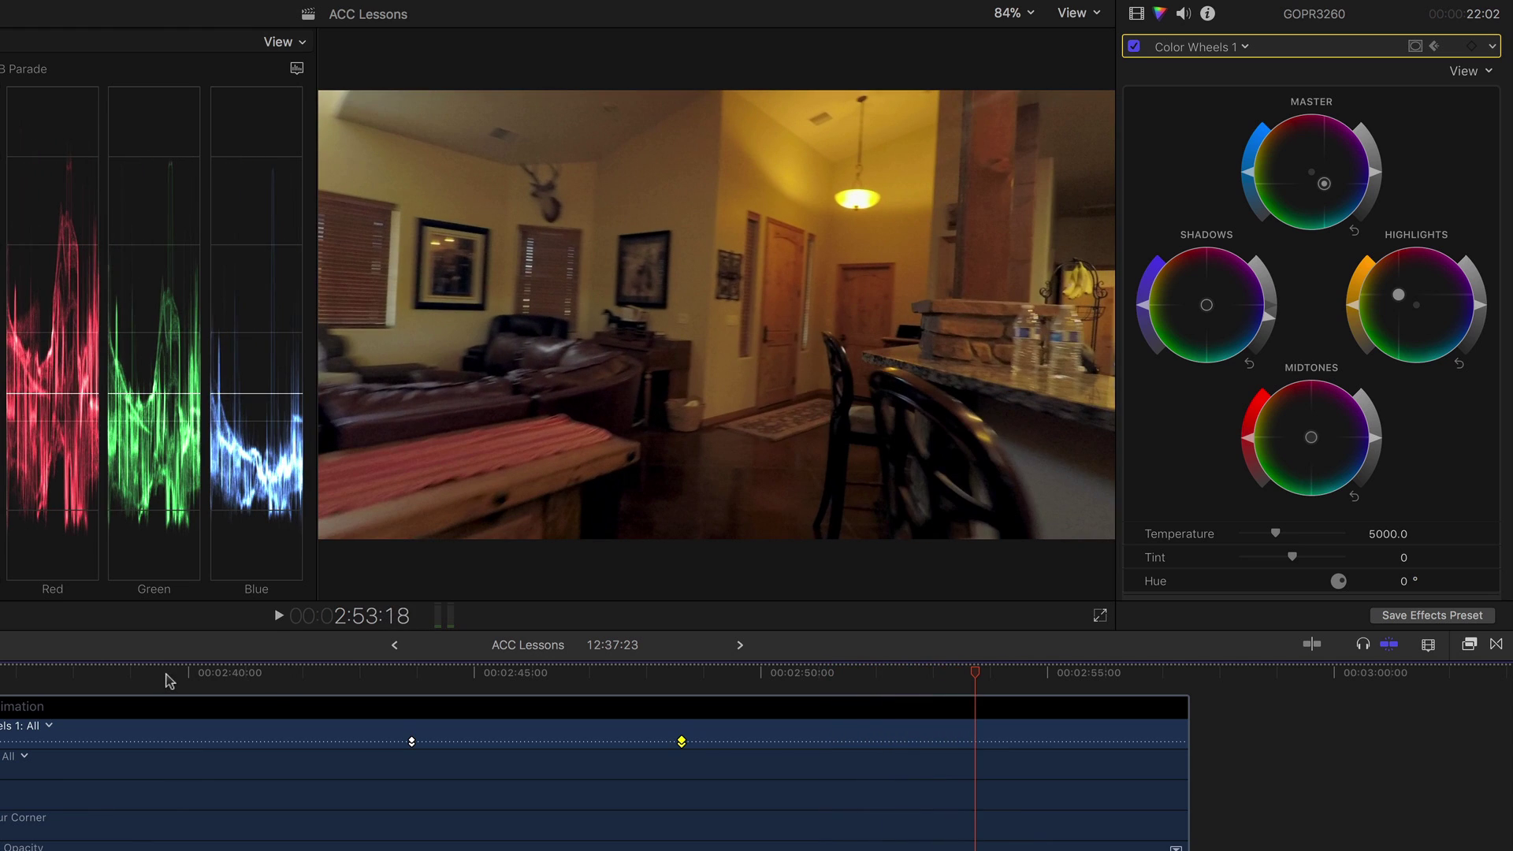
pyautogui.moveTo(168, 680); pyautogui.dragTo(72, 679)
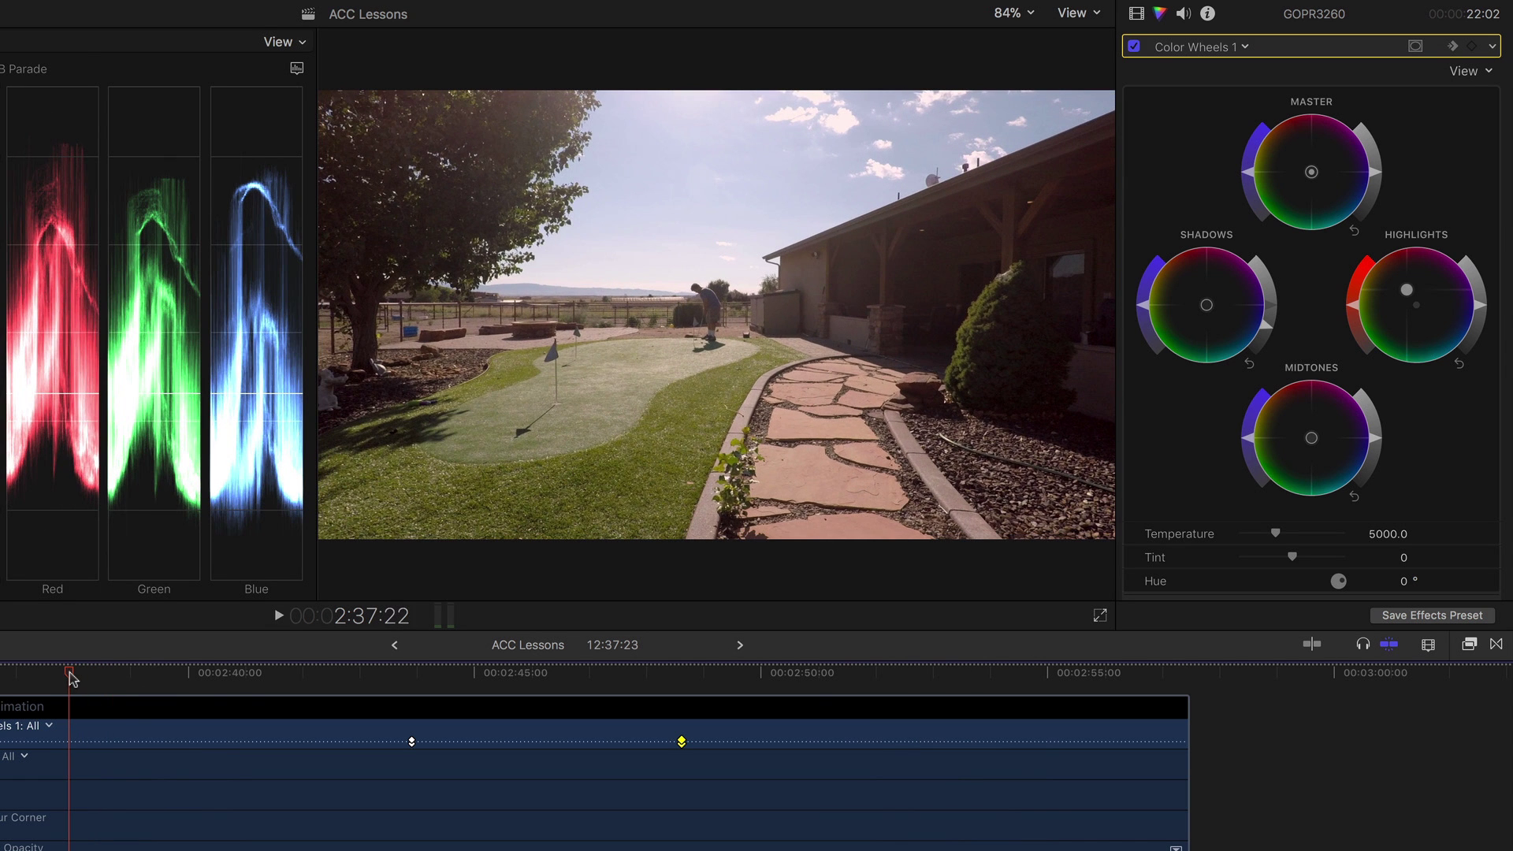